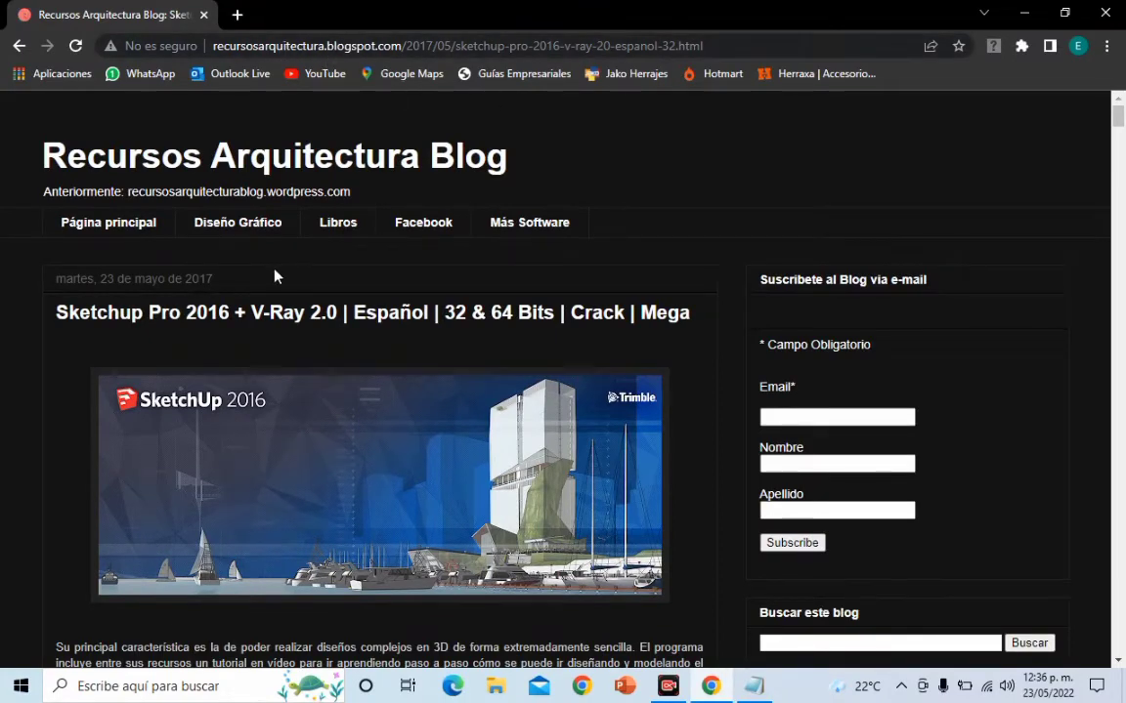
Read through the SketchUp Pro 2016 installation steps in Chrome, then show the Windows desktop
scroll(279, 318, down, 1)
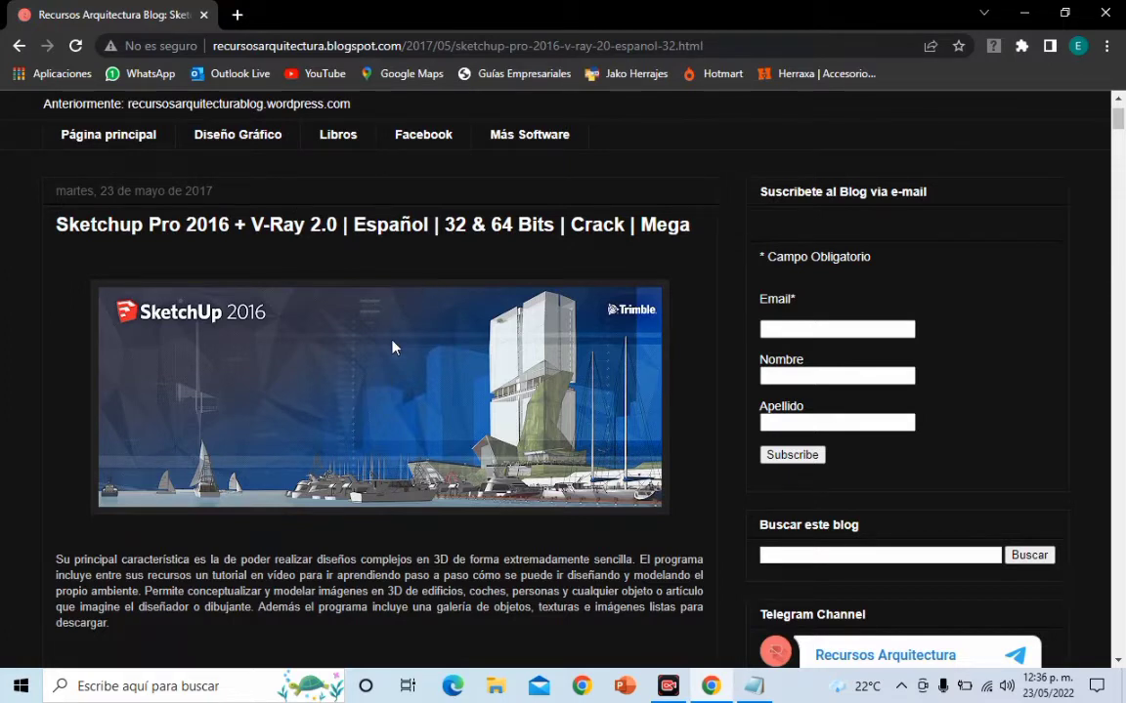
scroll(391, 352, down, 2)
scroll(392, 361, down, 1)
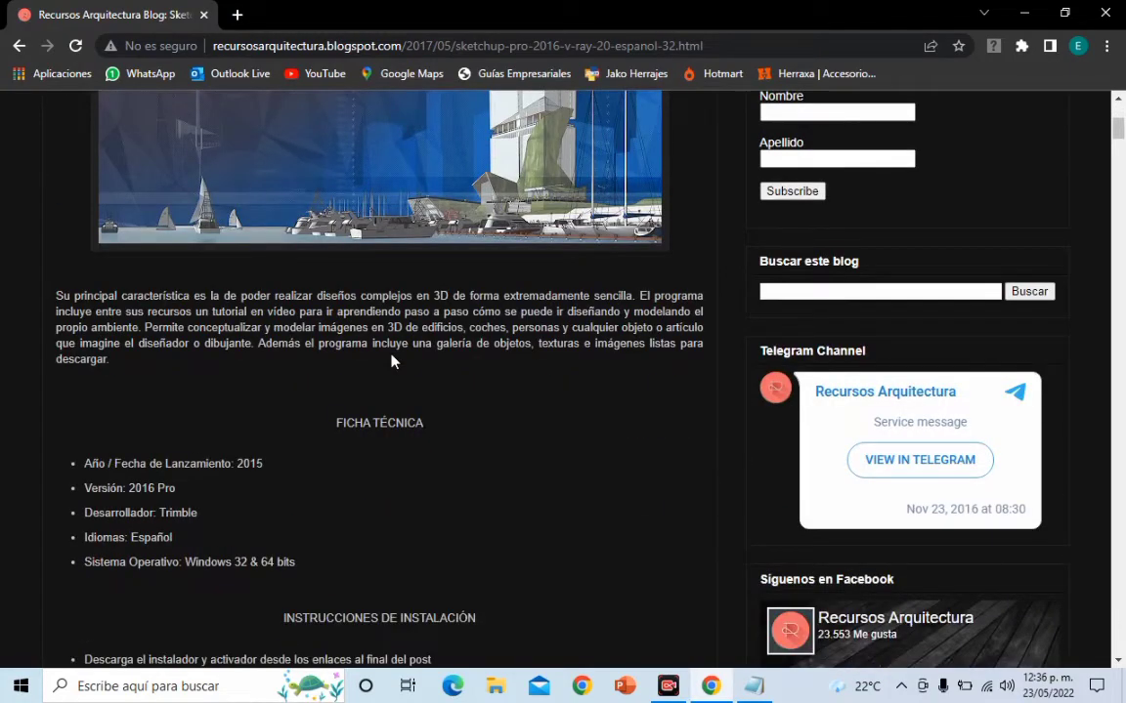
scroll(392, 362, down, 1)
scroll(515, 502, down, 1)
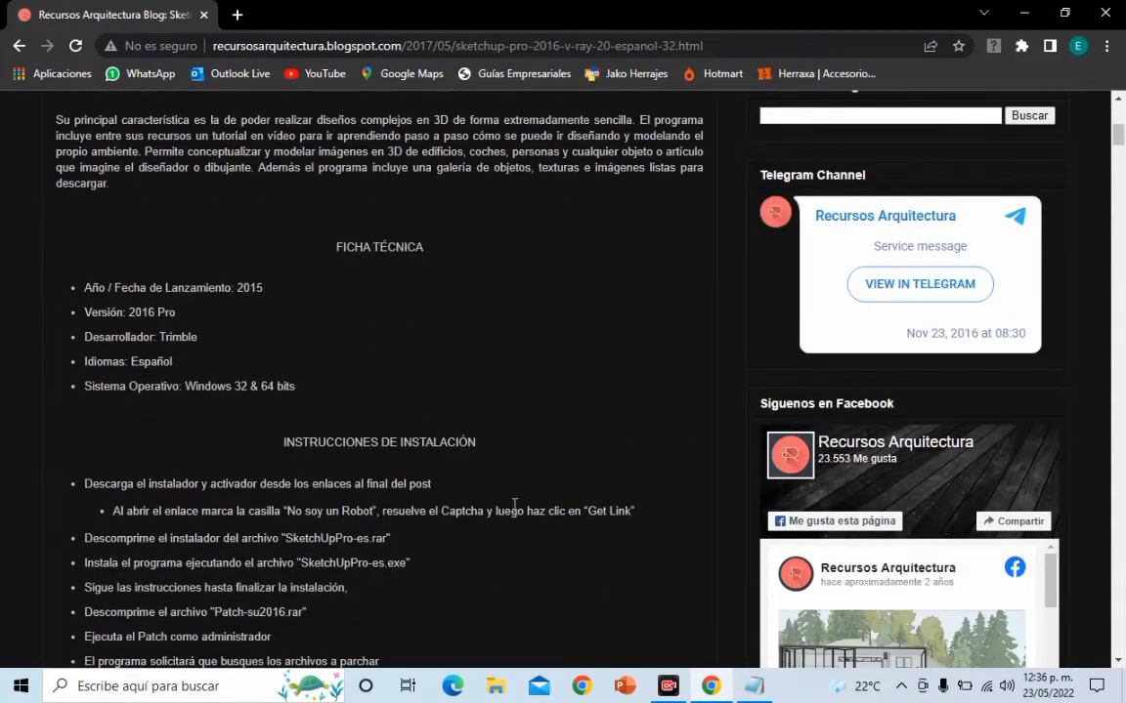
scroll(340, 149, down, 3)
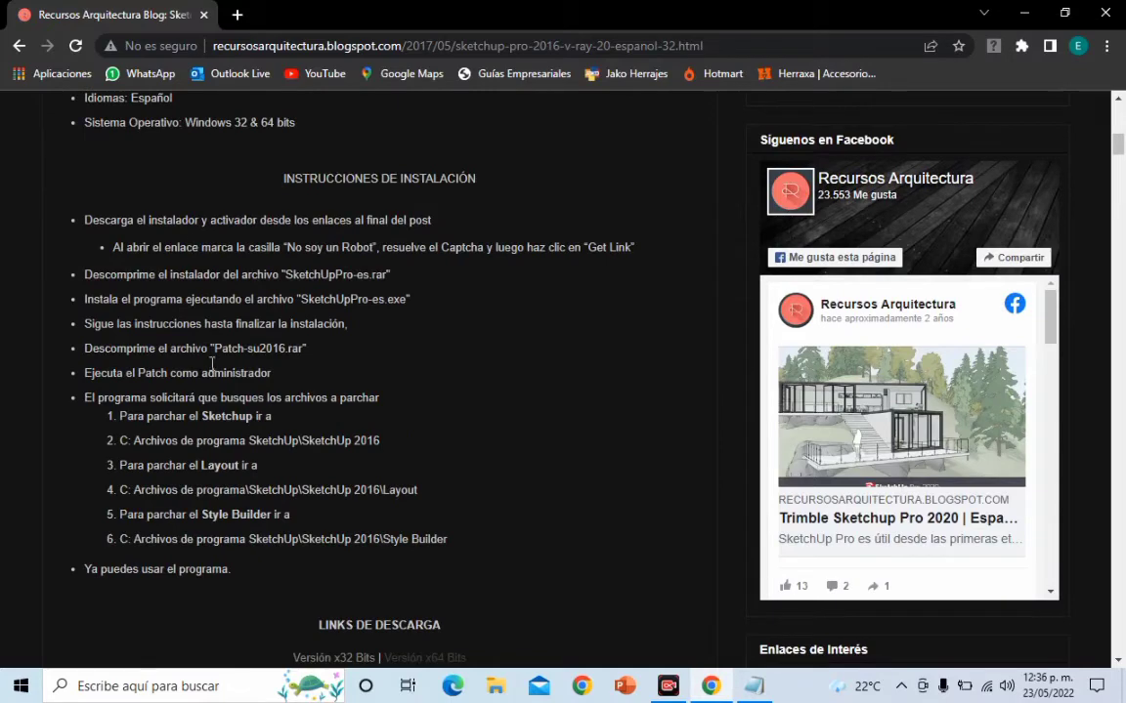
scroll(400, 452, down, 1)
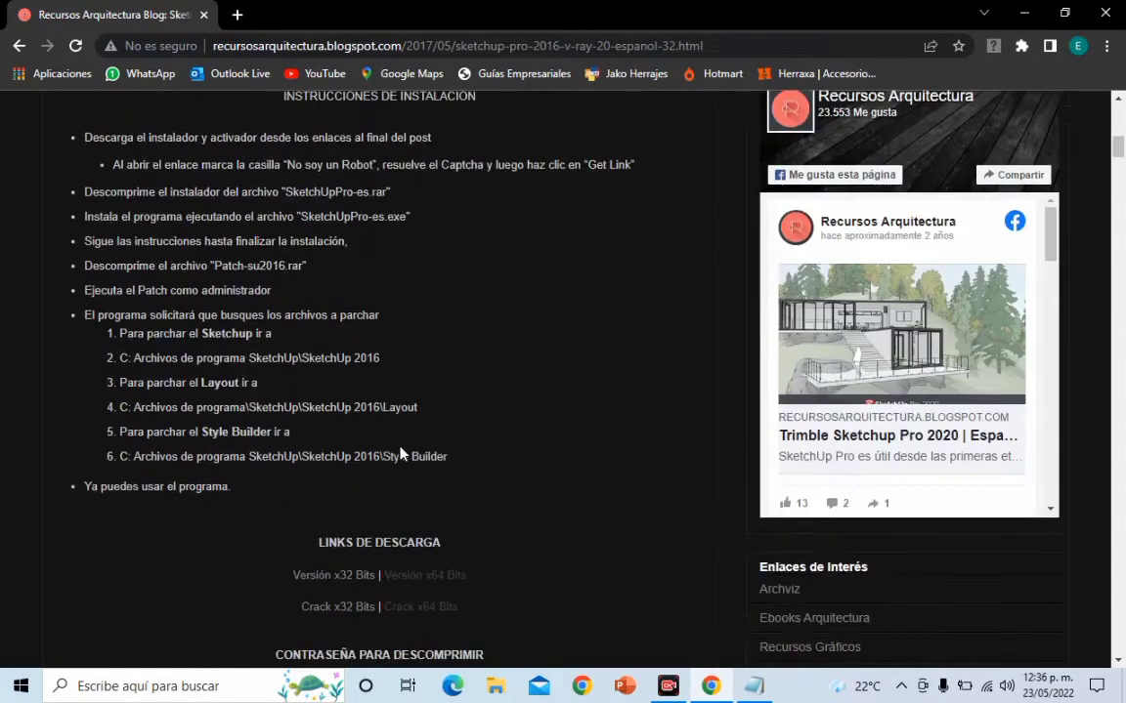
scroll(381, 469, down, 1)
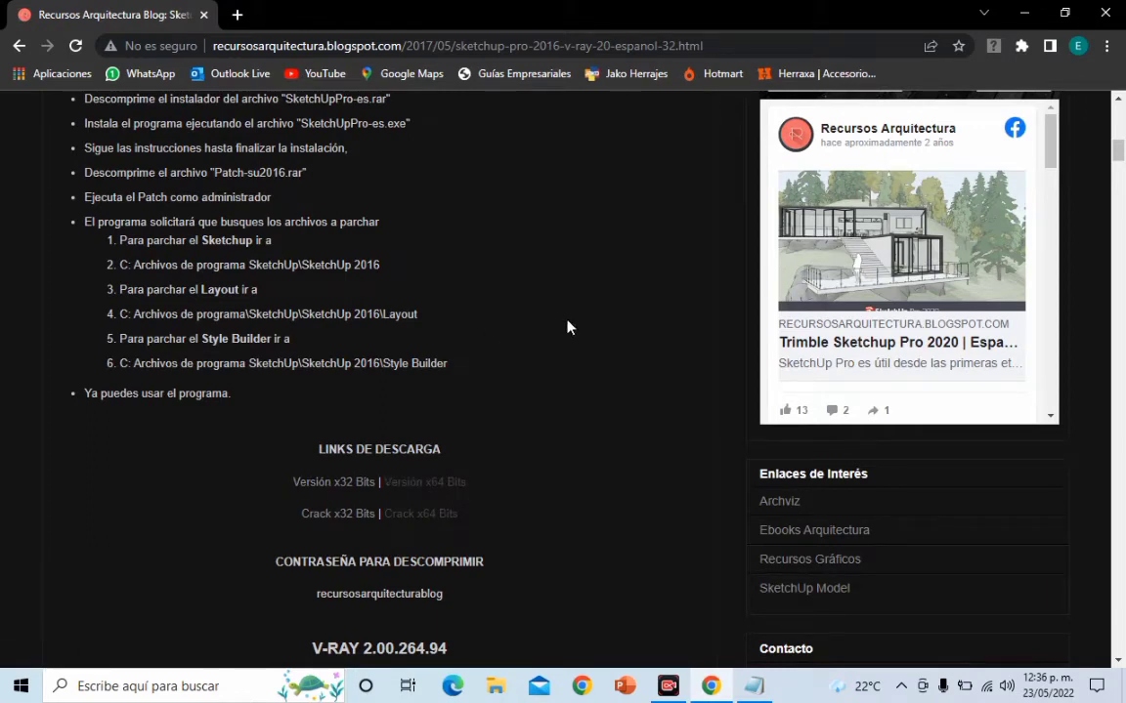
key(super+d)
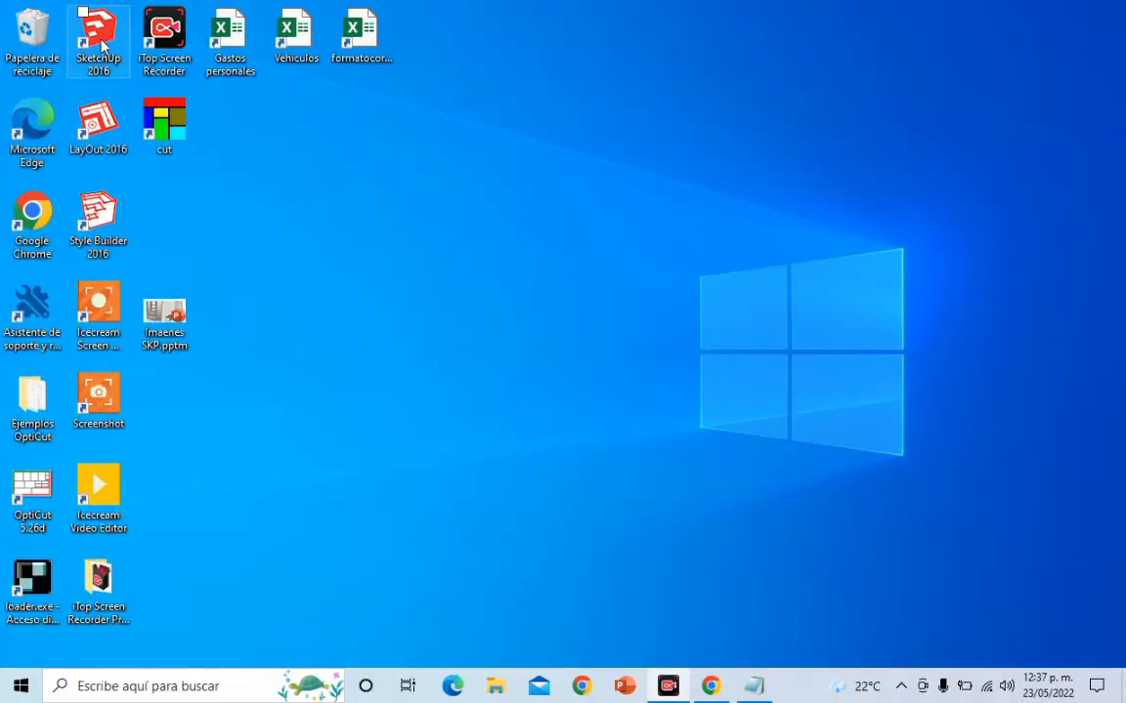
Launch SketchUp 2016, browse the templates, and start with Trabajos de carpintería - Milímetros
click(102, 41)
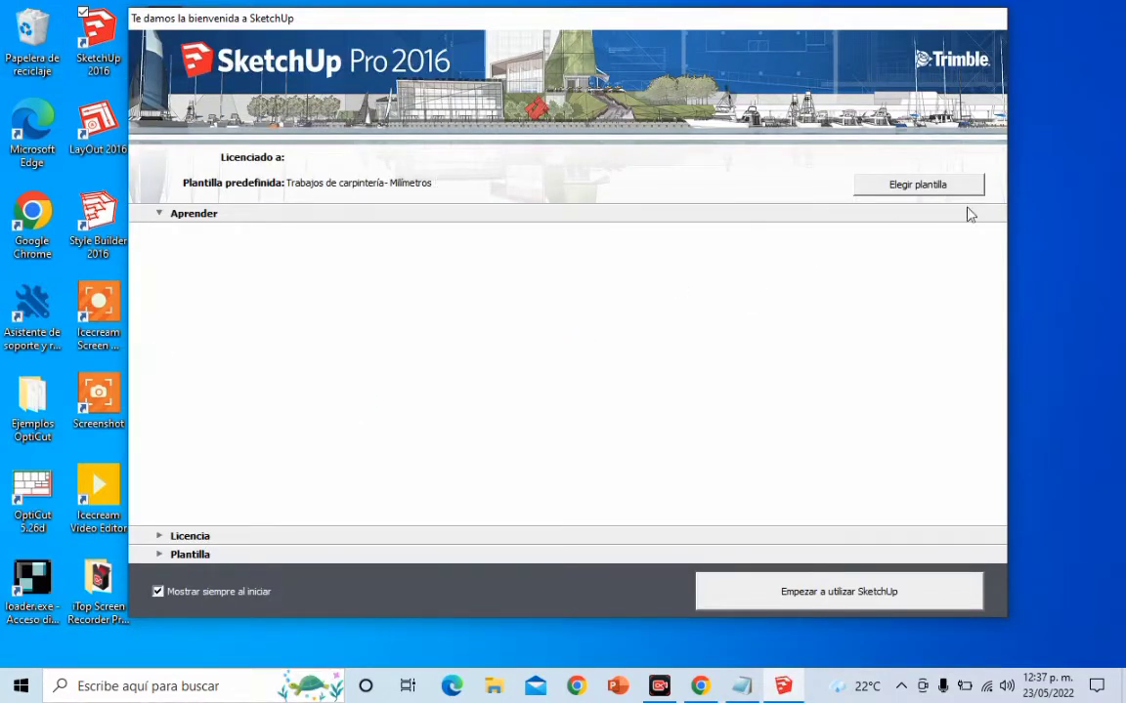
click(161, 555)
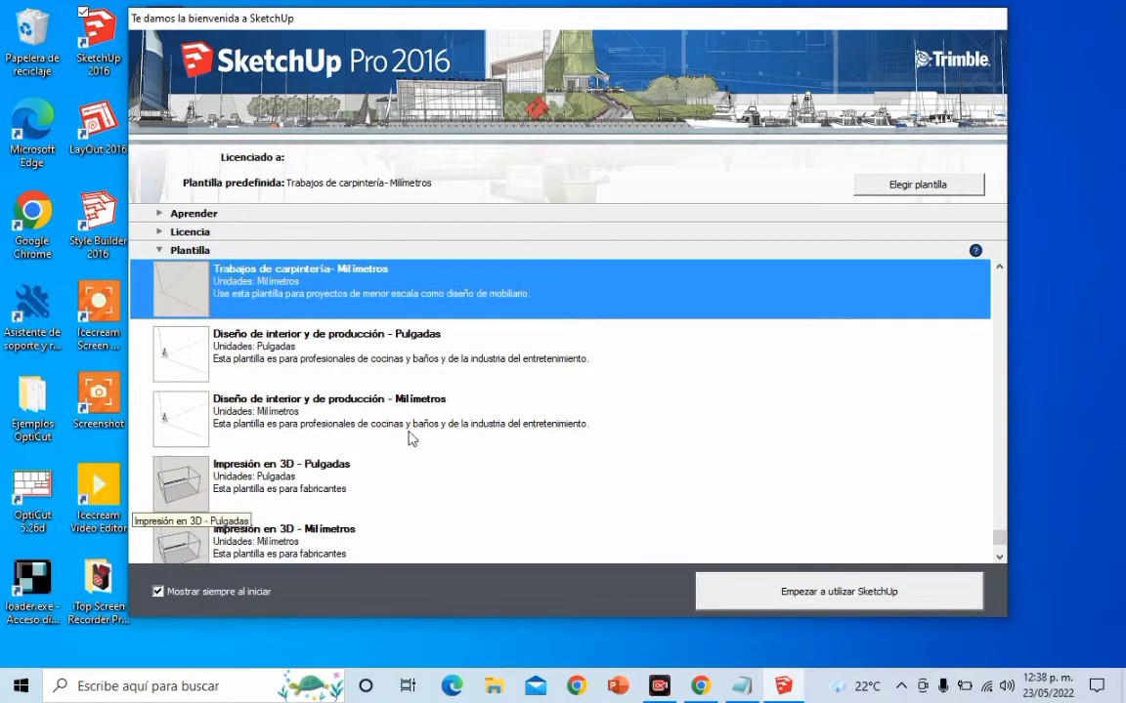
scroll(445, 438, down, 1)
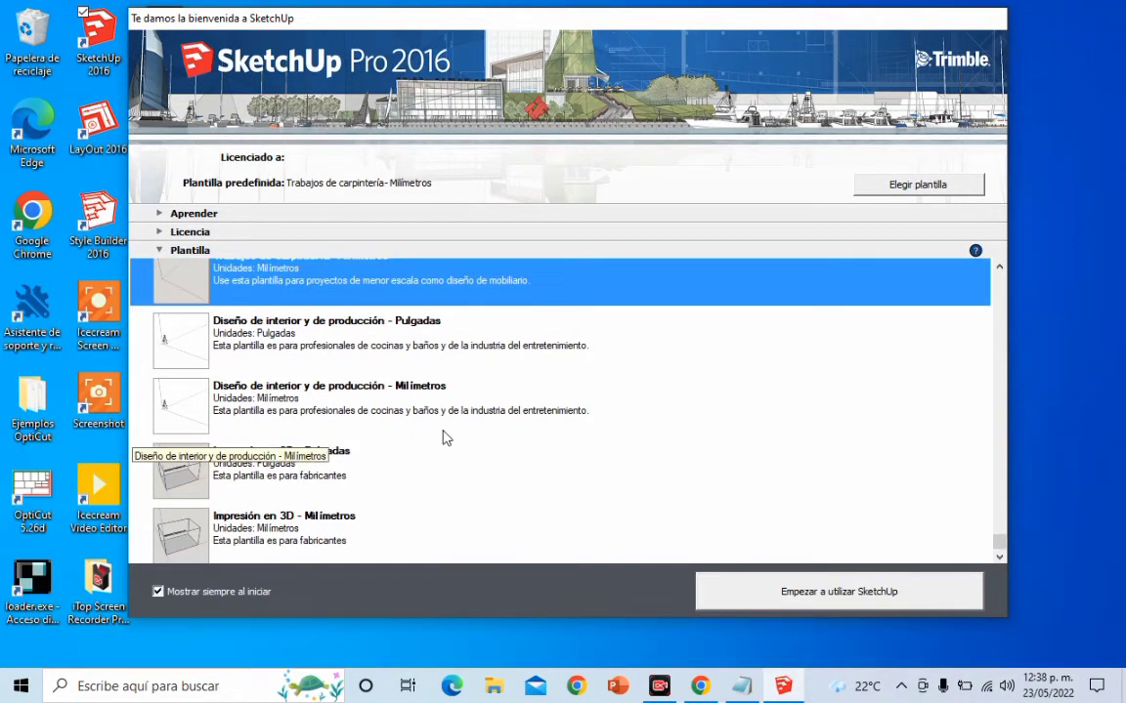
drag(1000, 543, 994, 347)
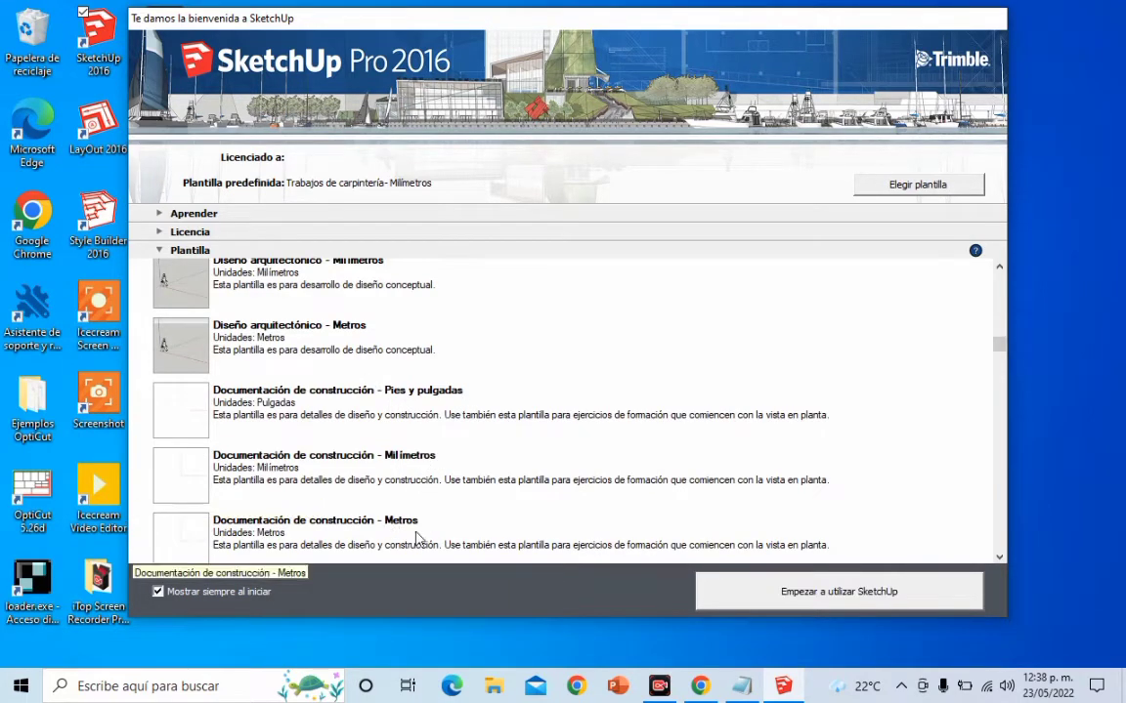
scroll(432, 479, down, 3)
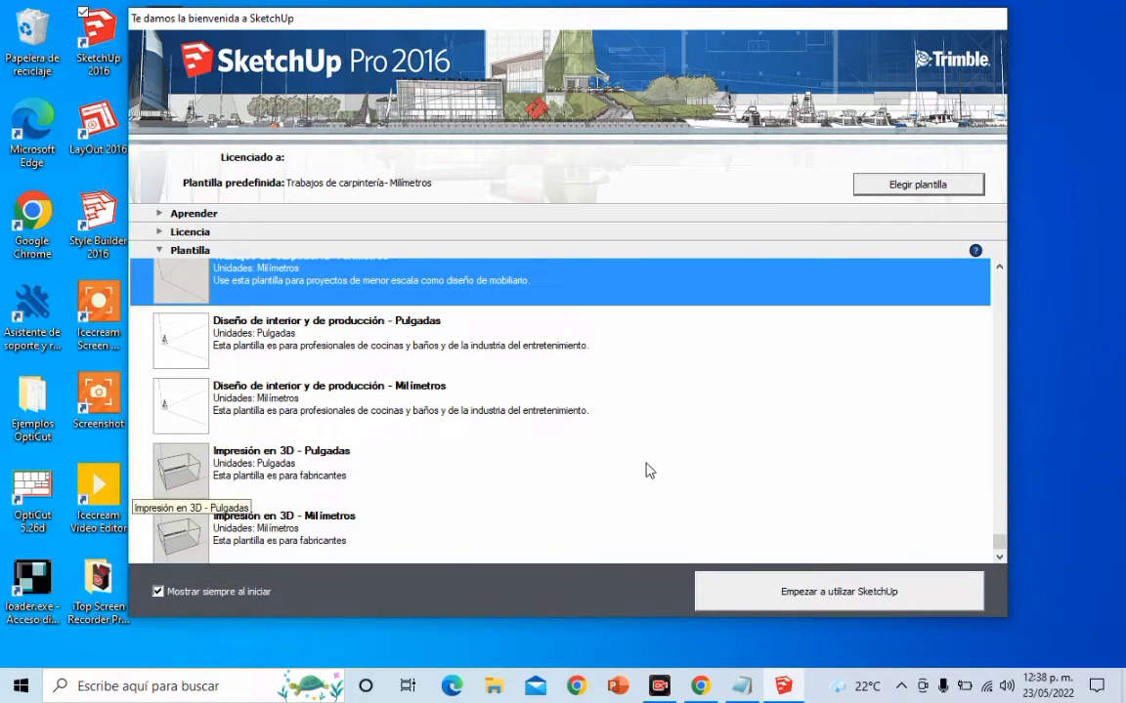
click(834, 594)
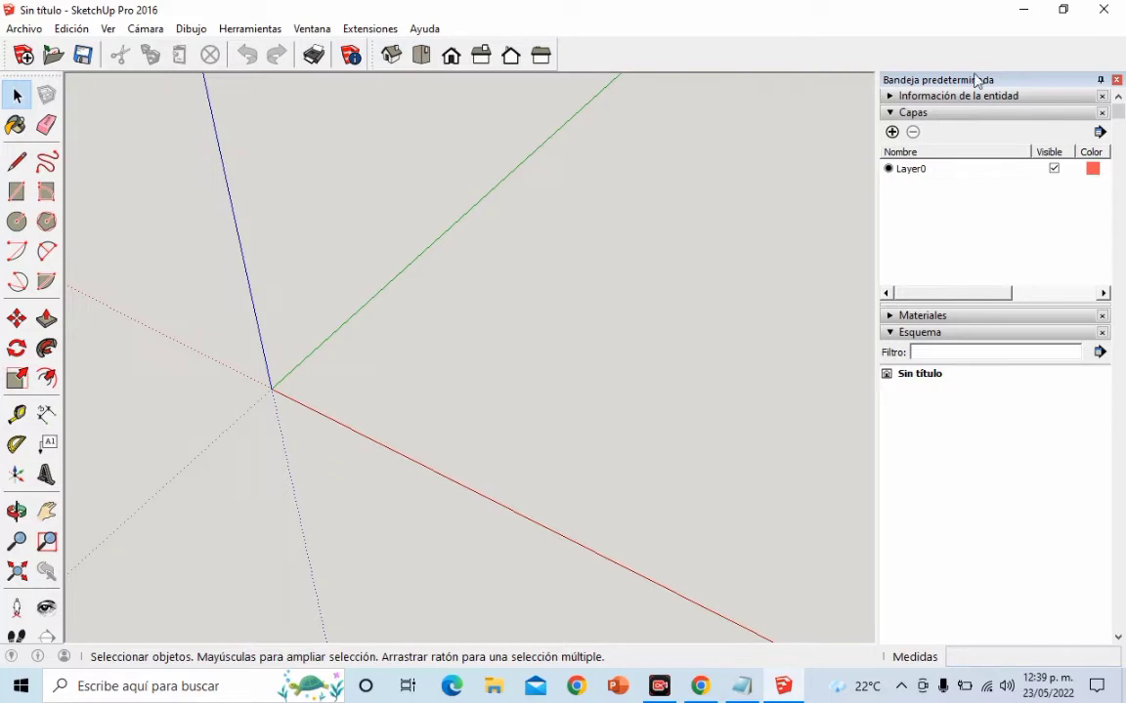
Toggle the Capas, Información de la entidad and Materiales panels closed, leaving only Esquema expanded
click(891, 114)
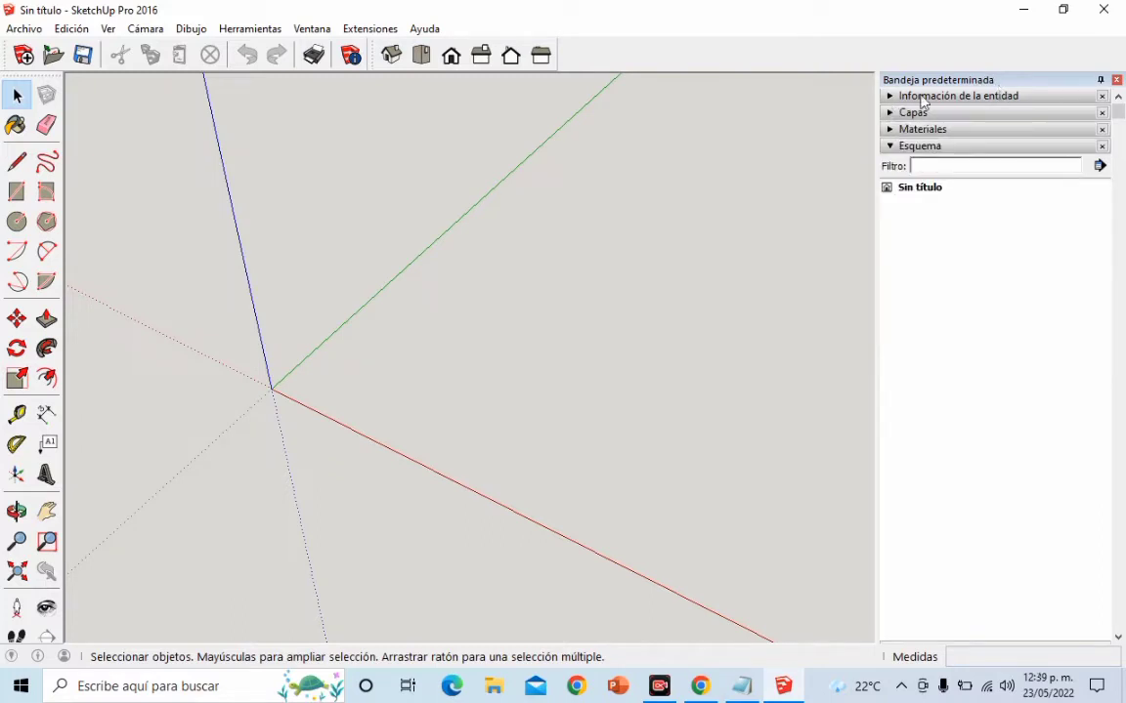
click(910, 95)
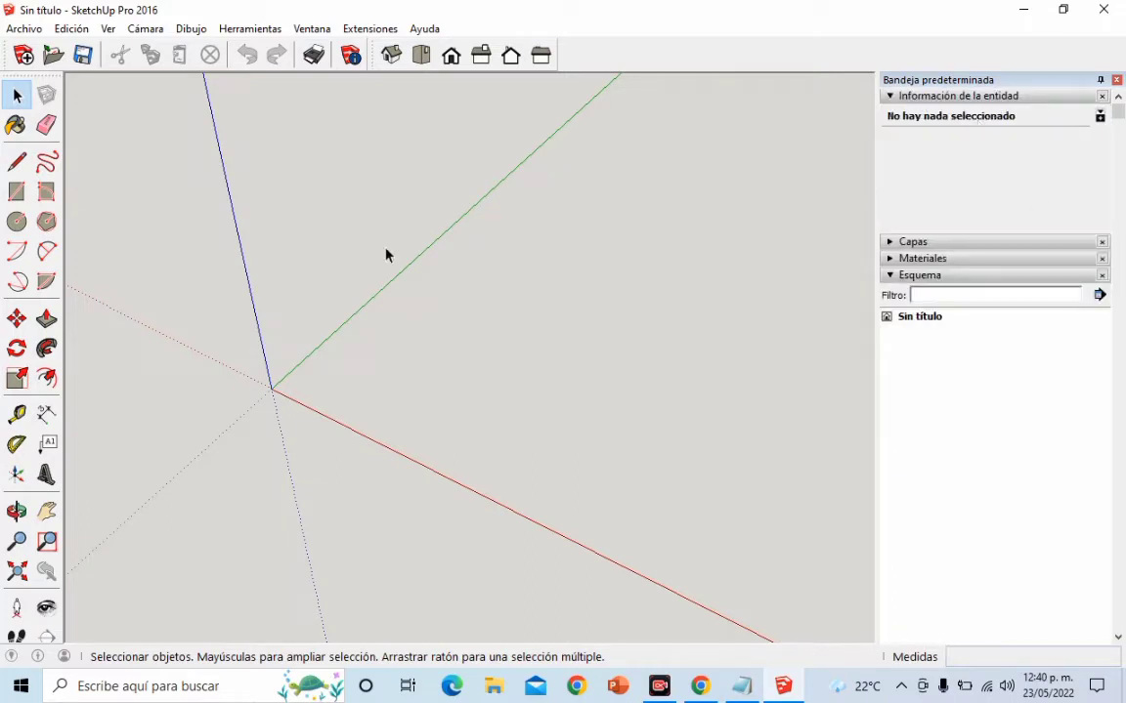
click(892, 97)
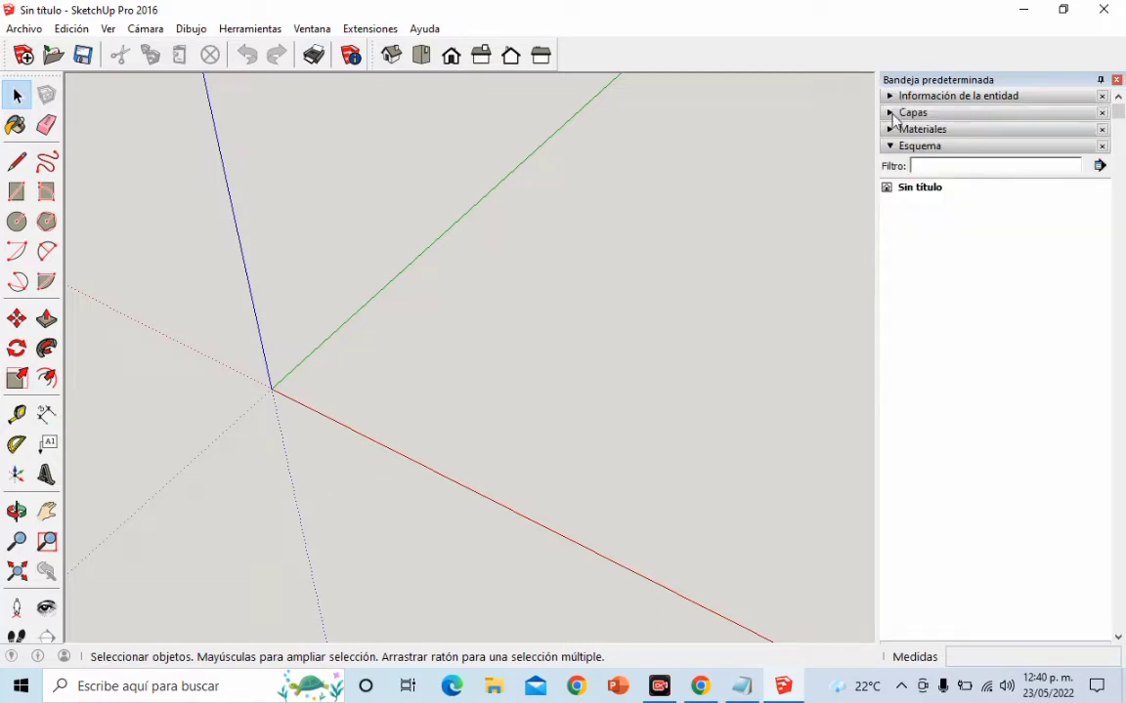
click(910, 112)
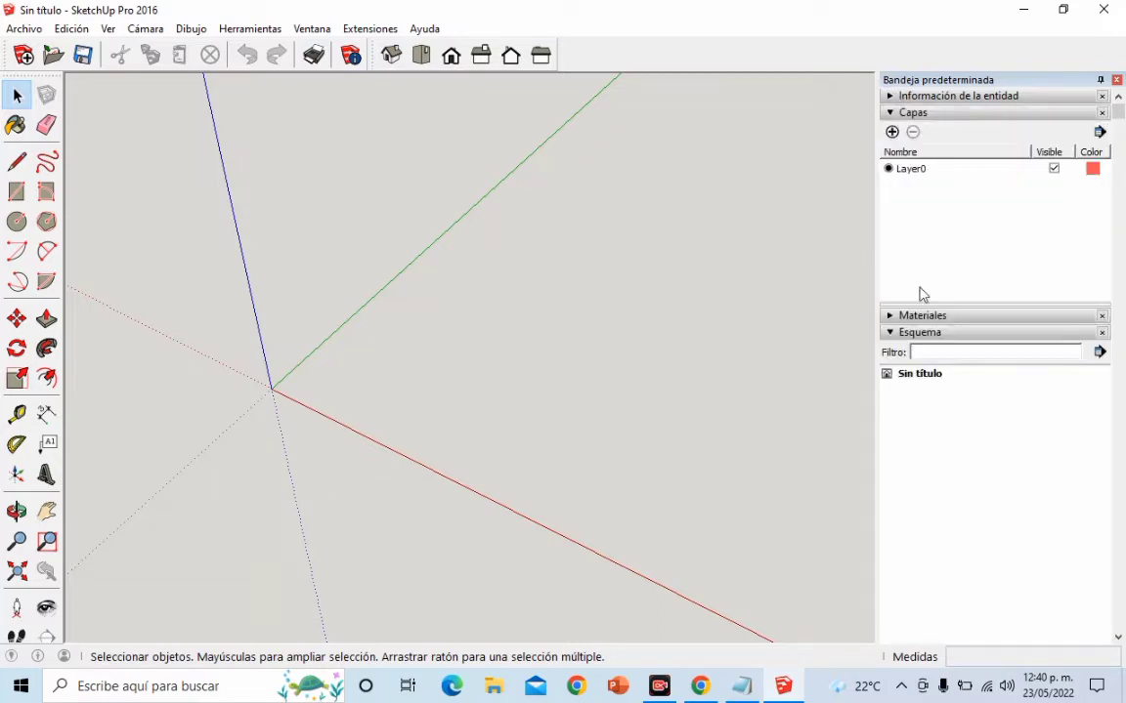
click(891, 113)
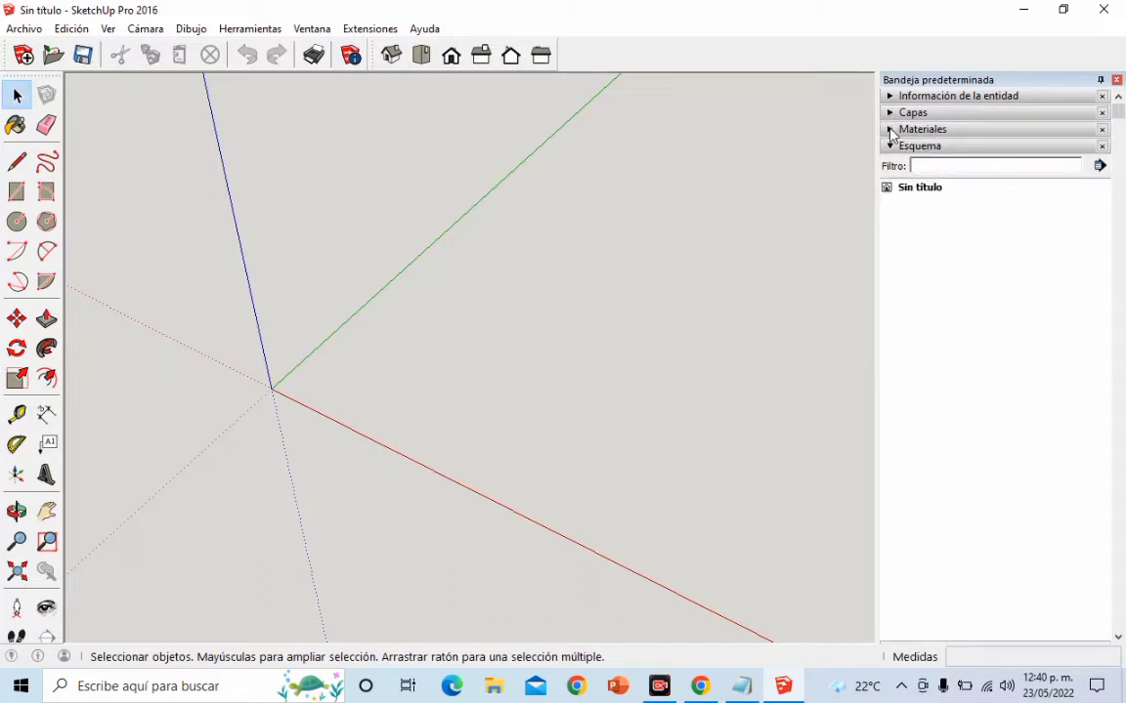
click(891, 129)
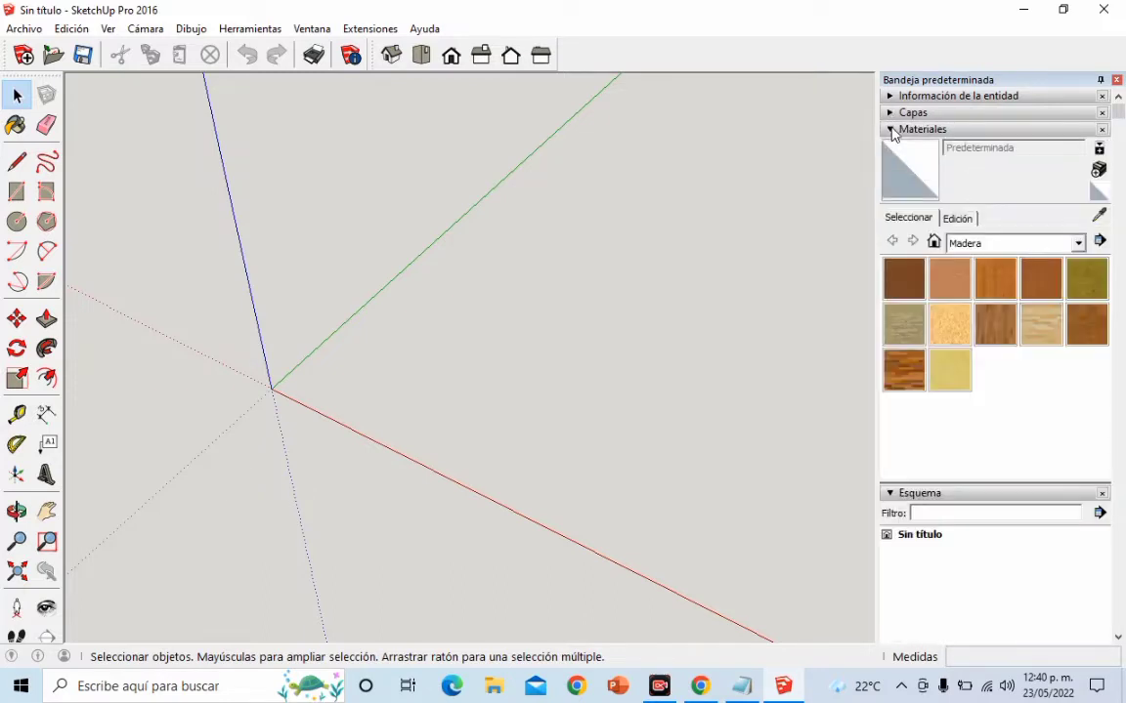
click(891, 129)
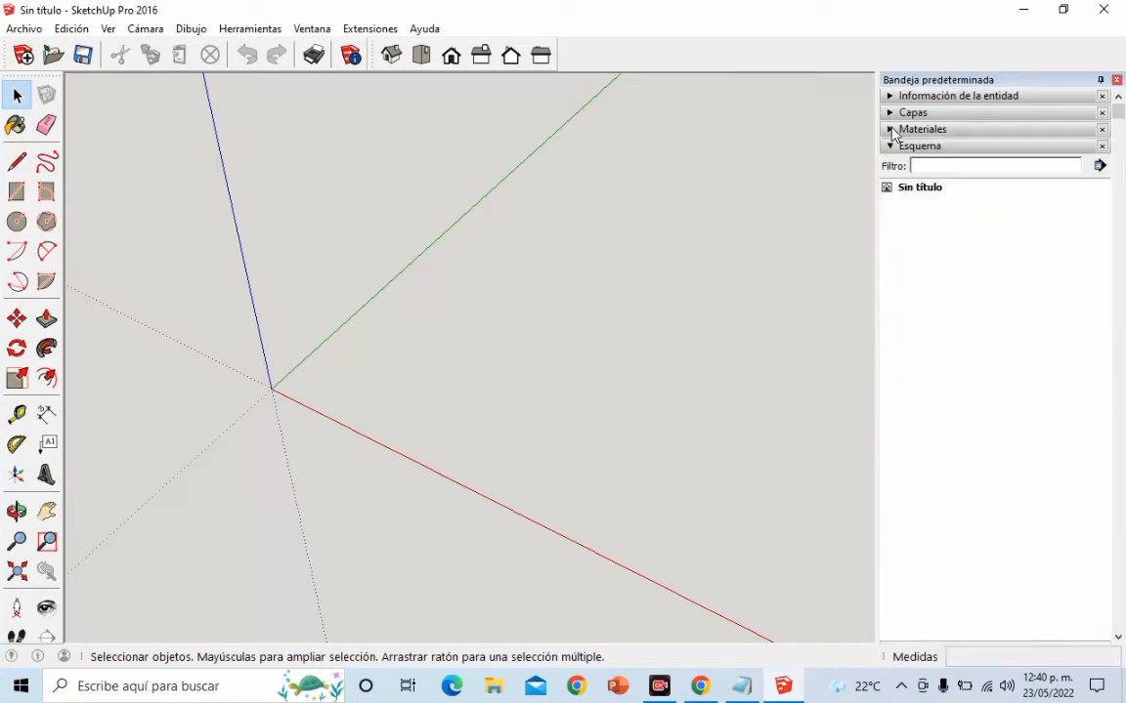
click(890, 149)
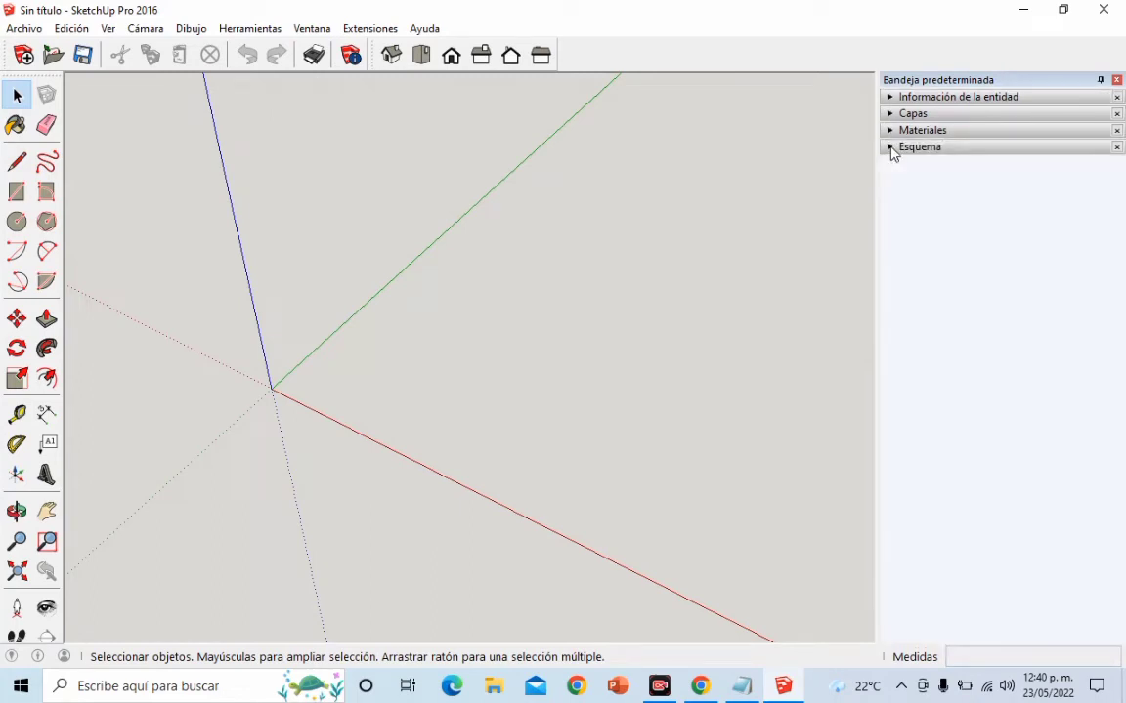
click(890, 149)
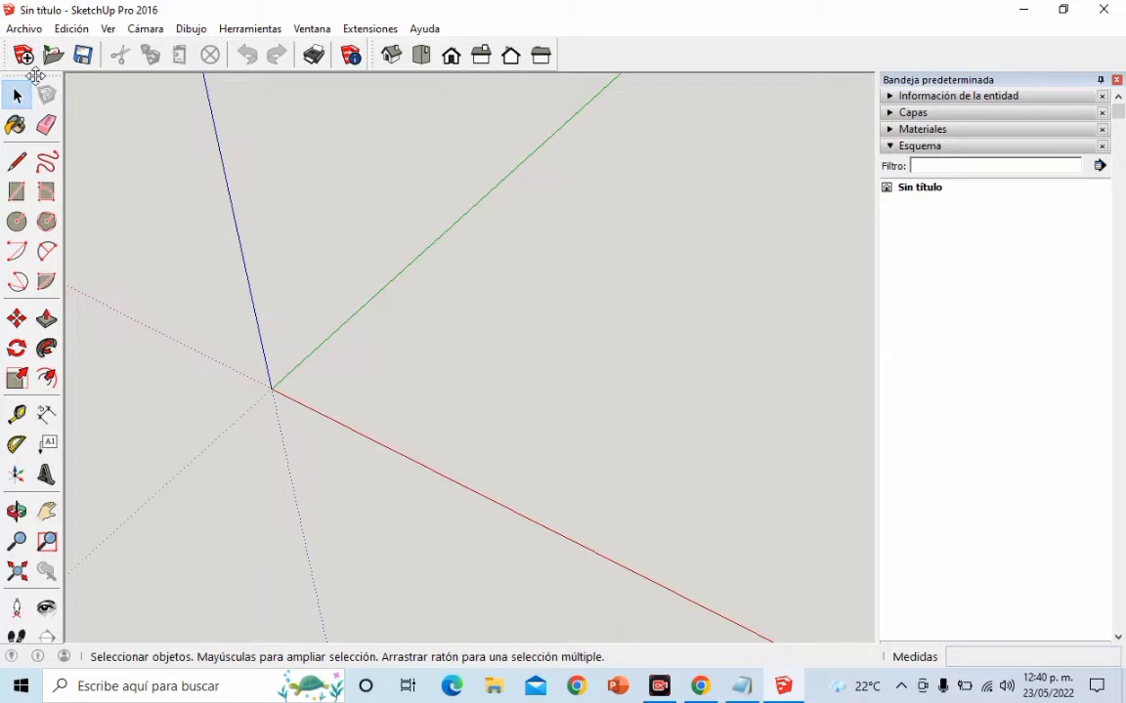
Close the floating Large Tool Set, the Default Tray and the Views toolbar
drag(36, 75, 313, 132)
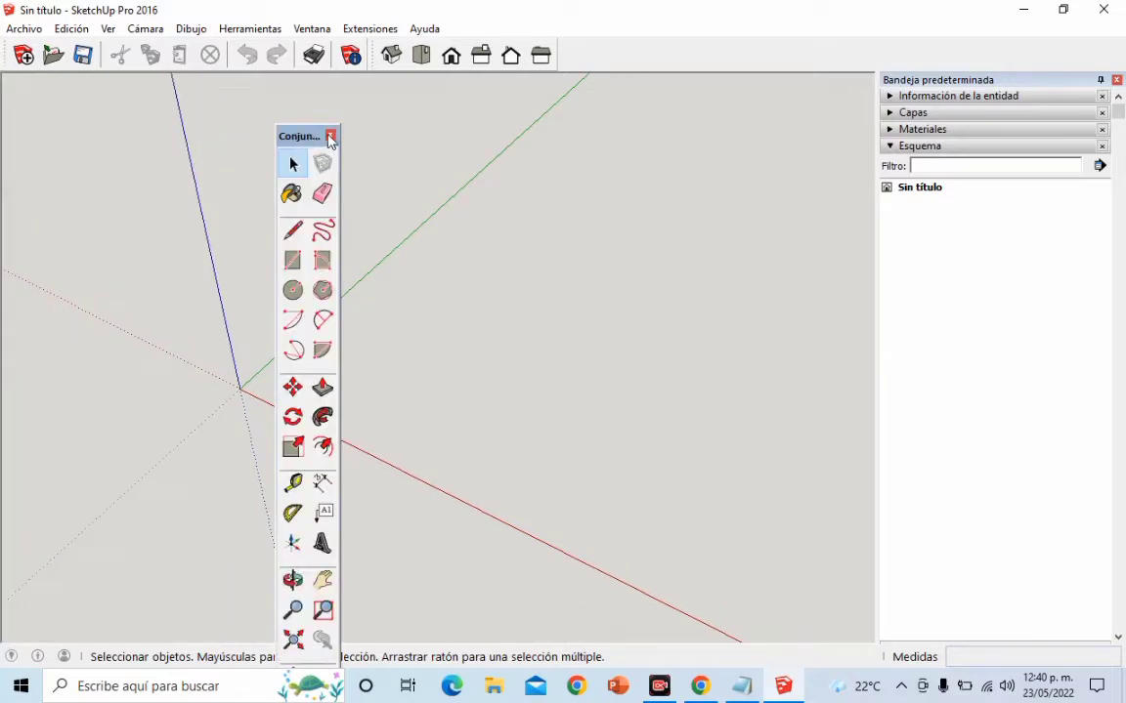
click(330, 137)
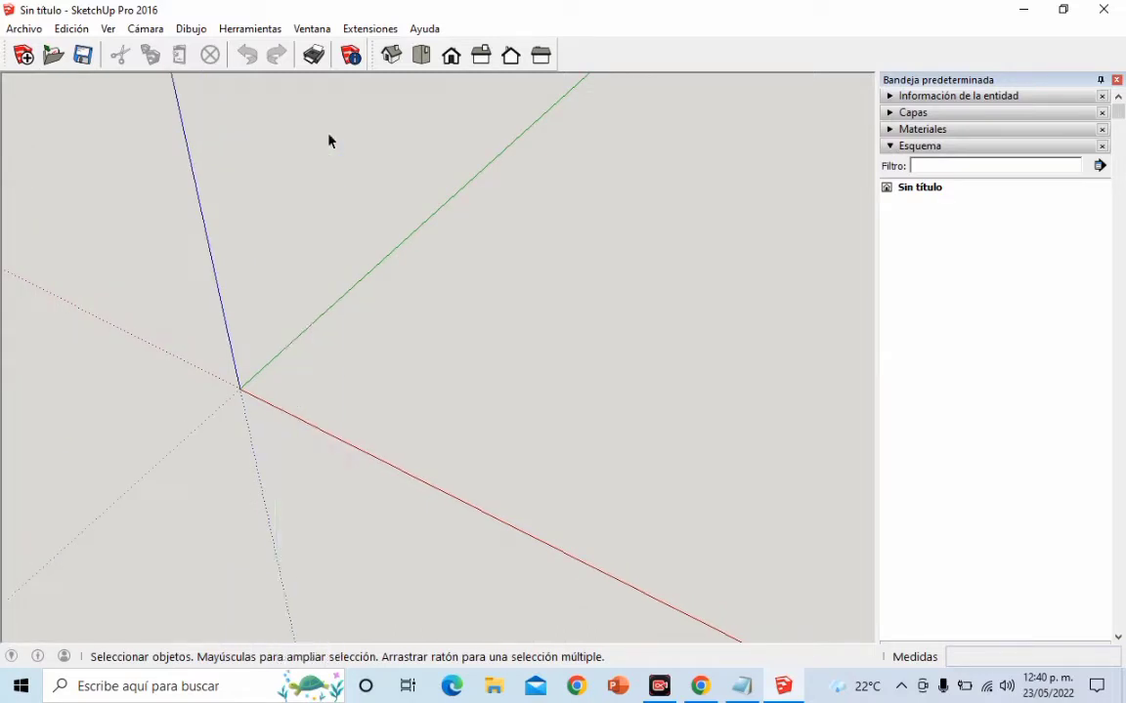
click(1117, 79)
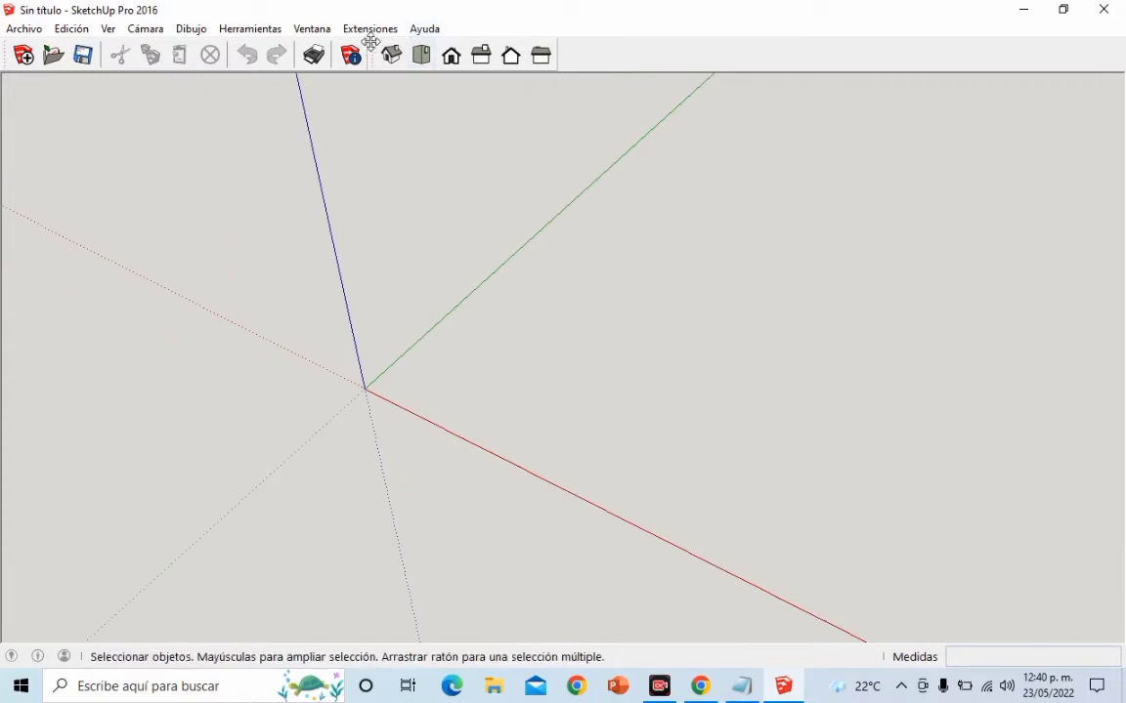
drag(372, 43, 392, 216)
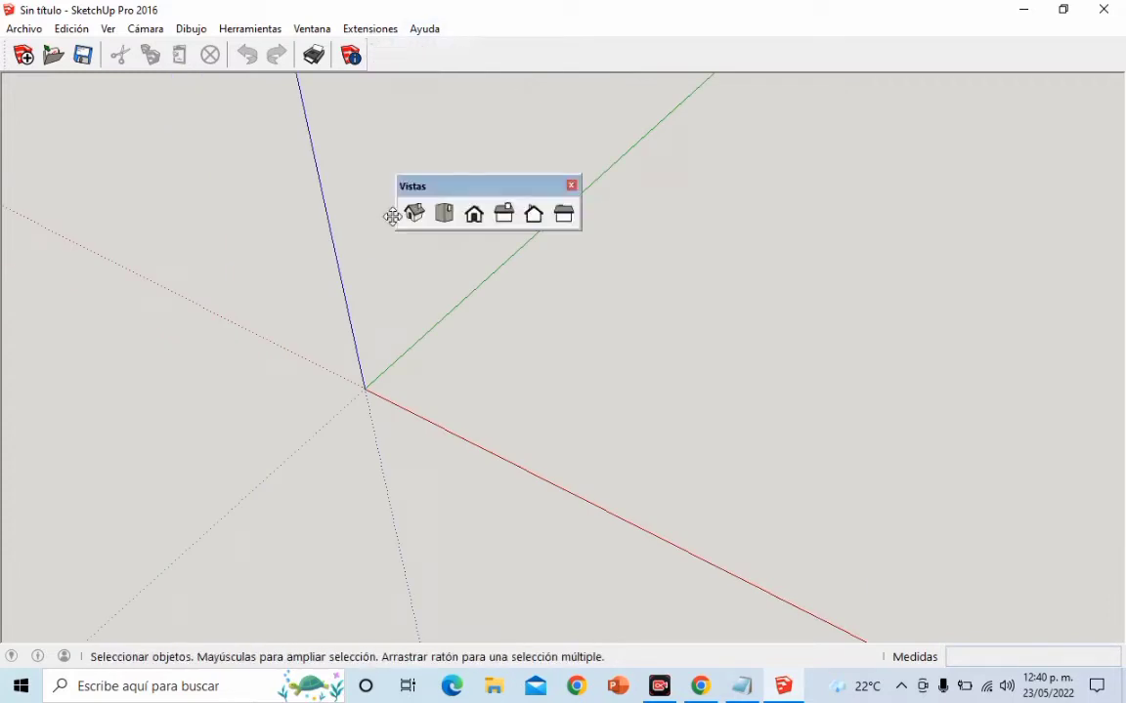
click(572, 194)
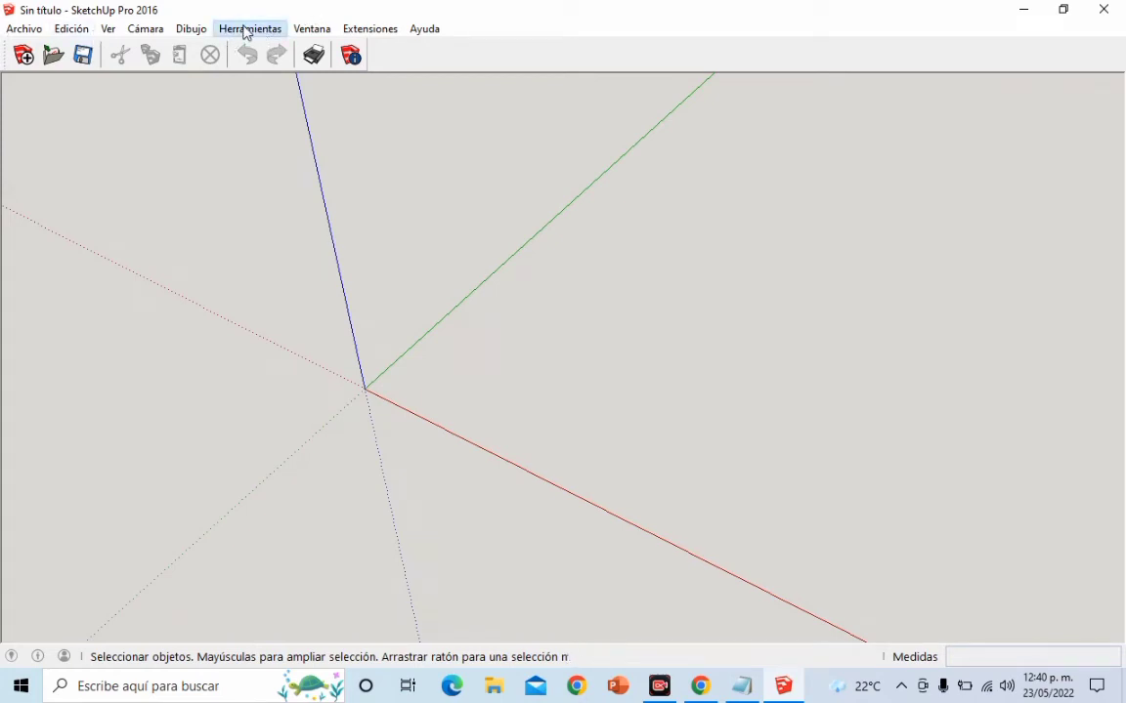
click(246, 30)
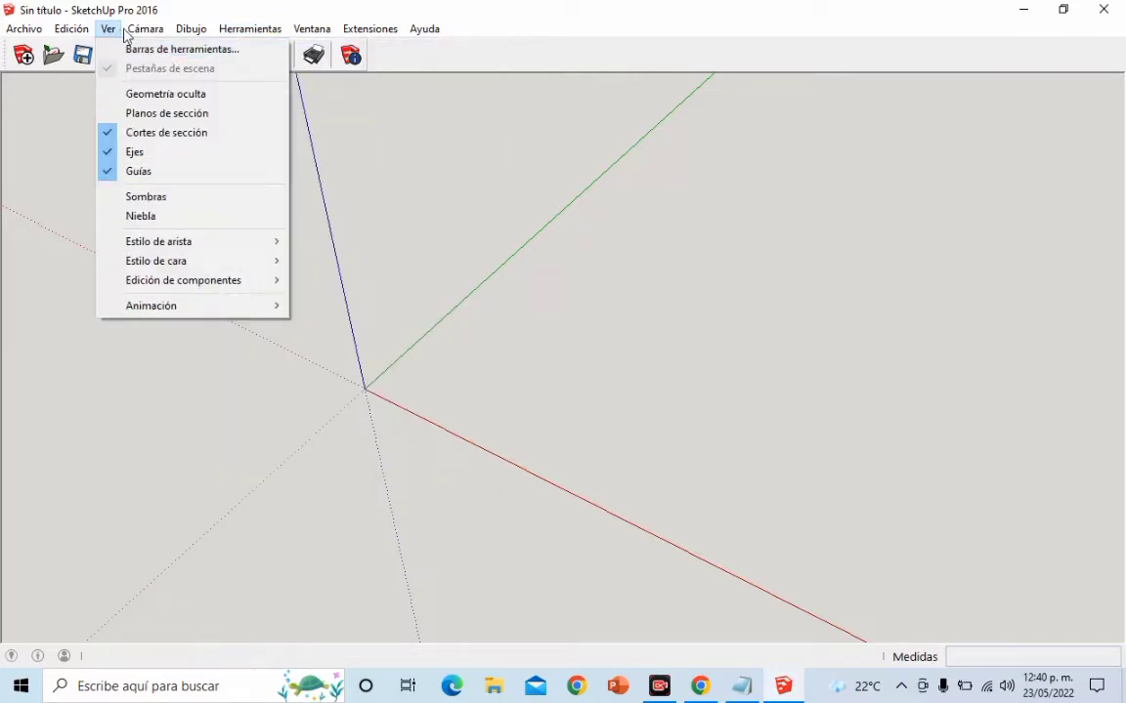
Turn on the Vistas toolbar from the Ver > Barras de herramientas list
click(108, 29)
click(107, 29)
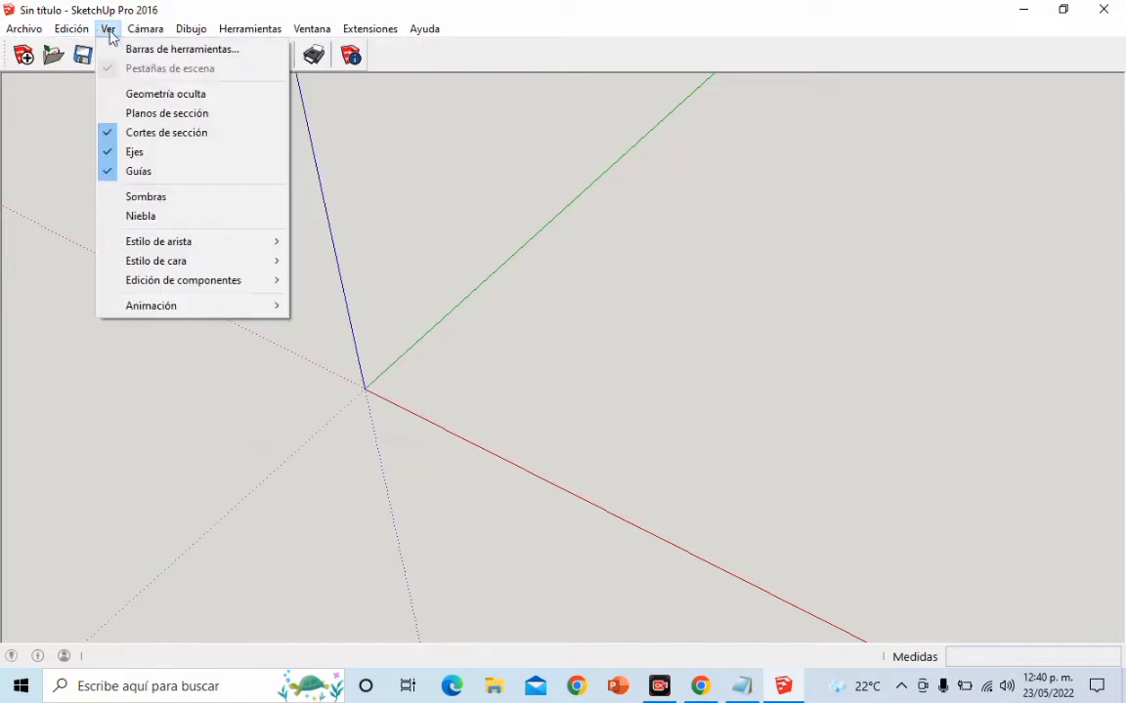
click(150, 50)
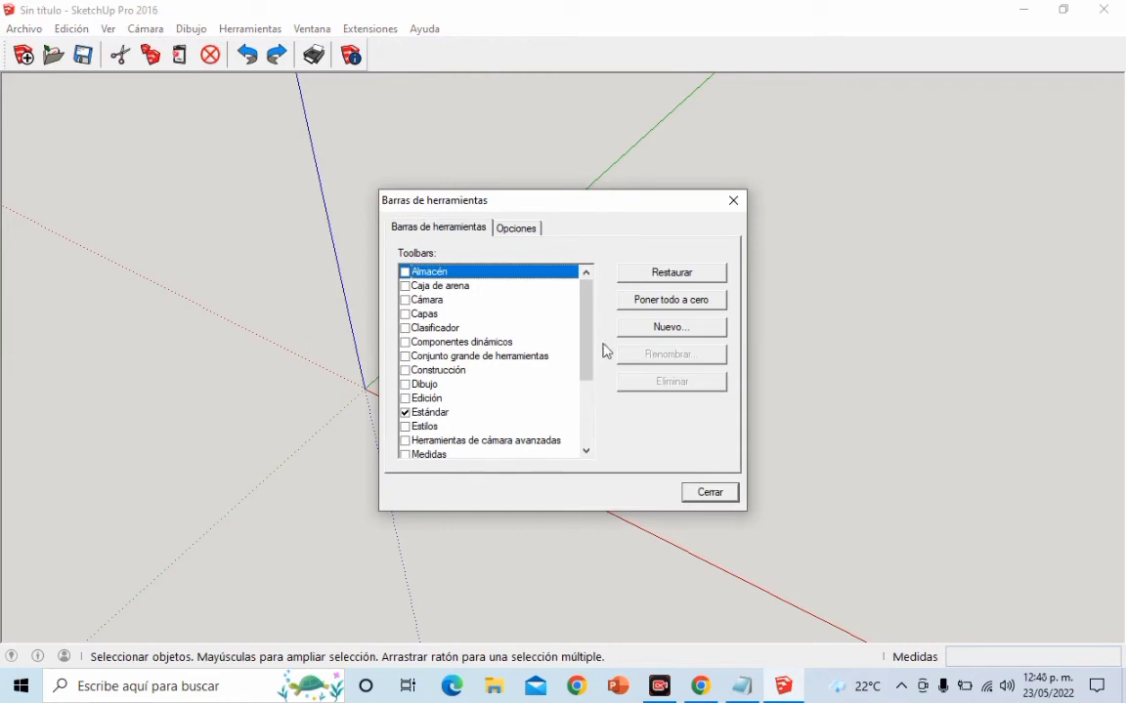
drag(585, 352, 585, 427)
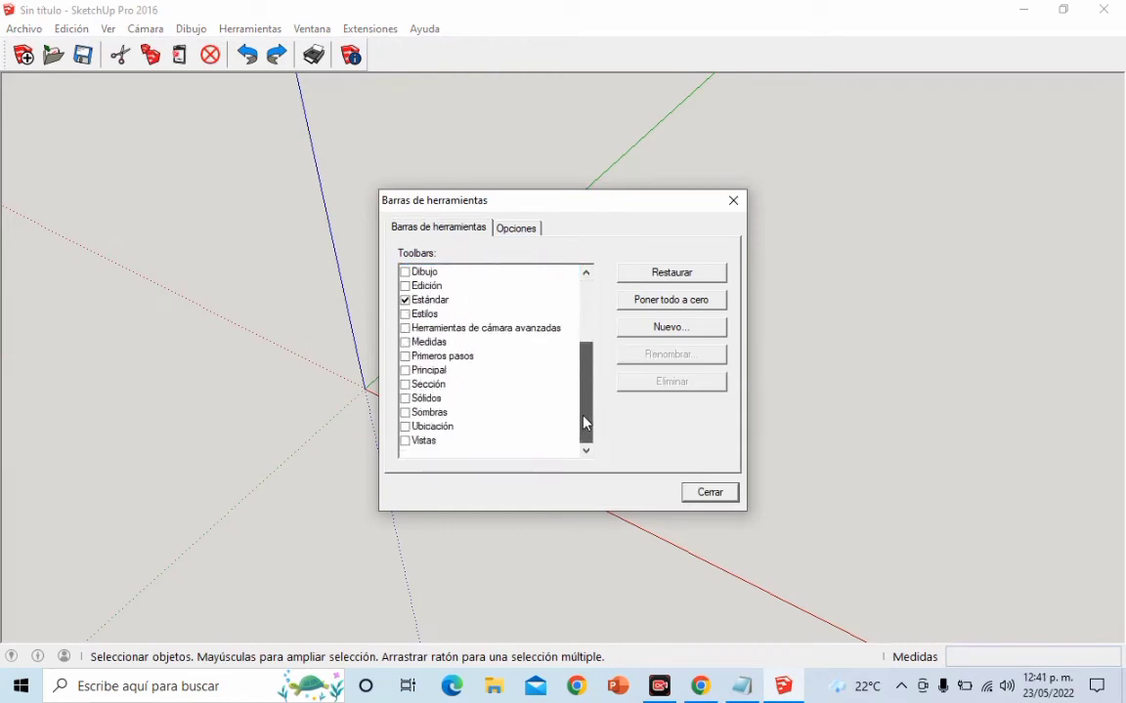
mouse_move(587, 352)
mouse_down()
mouse_move(590, 302)
mouse_move(575, 423)
mouse_up()
click(405, 443)
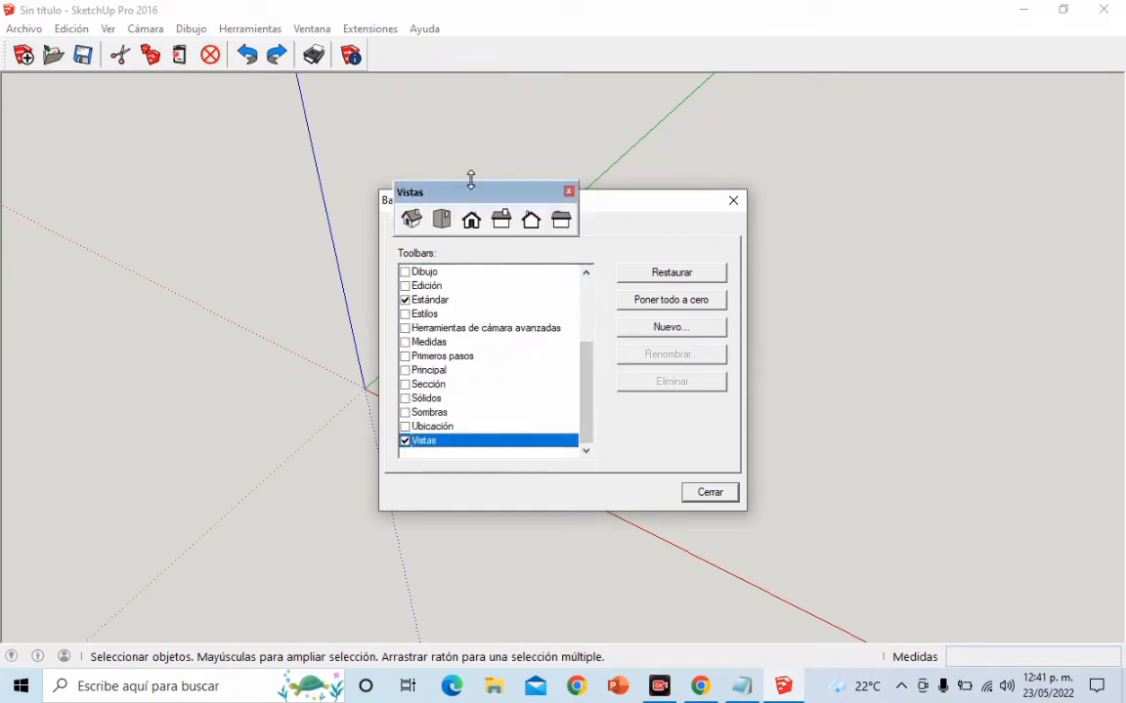
Separate the toolbar list from the floating Vistas toolbar, then tick Conjunto grande de herramientas
click(470, 178)
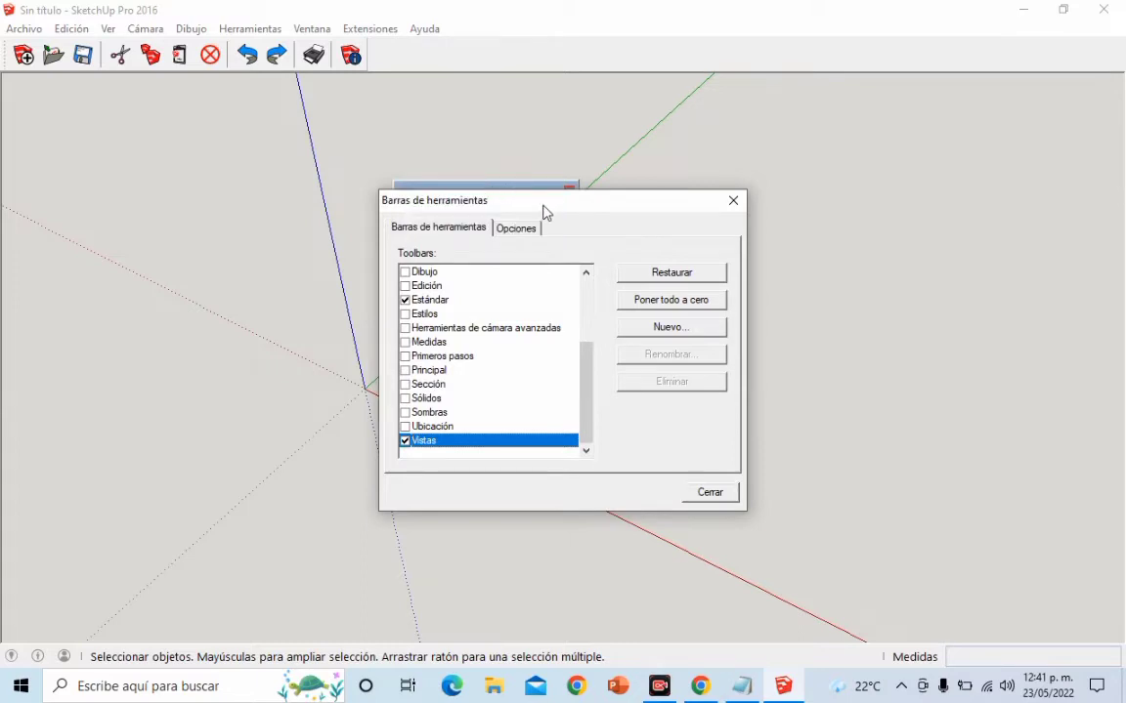
drag(543, 208, 526, 245)
drag(470, 195, 517, 124)
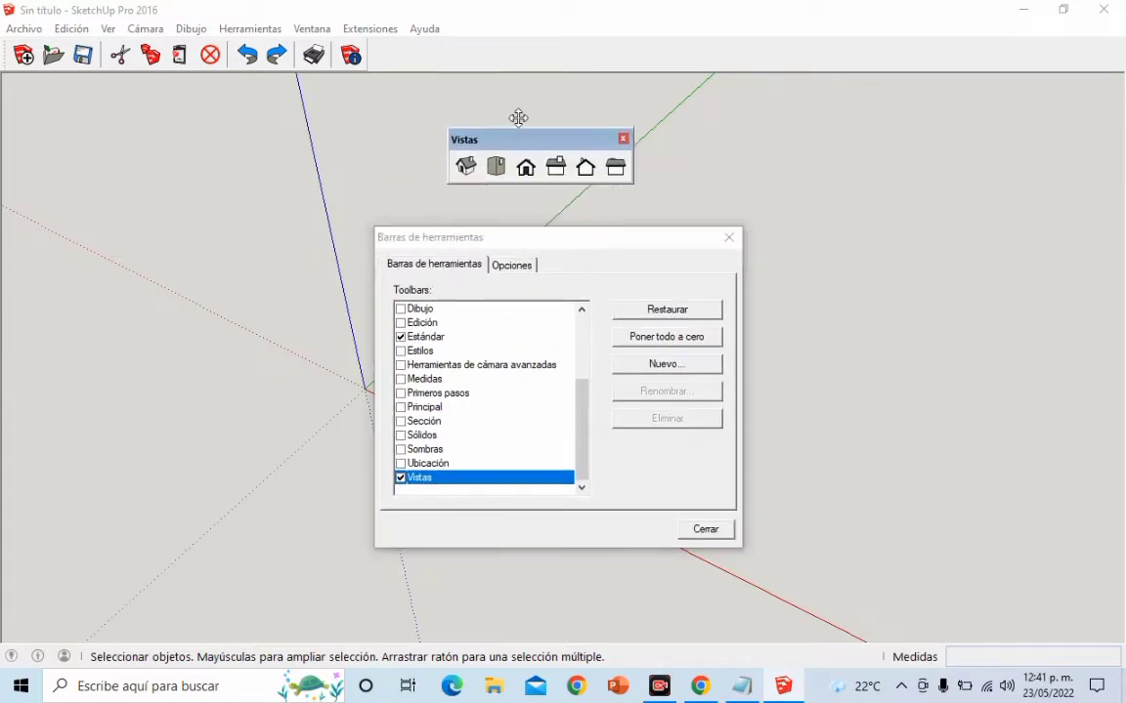
scroll(416, 449, up, 2)
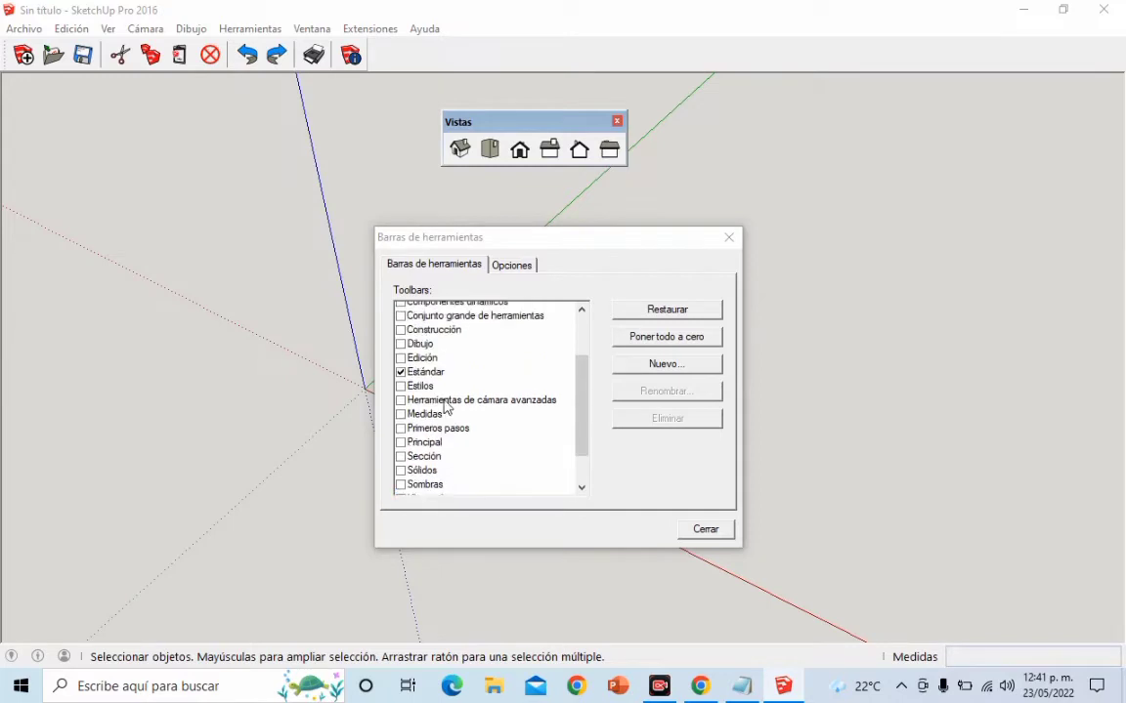
scroll(430, 420, up, 1)
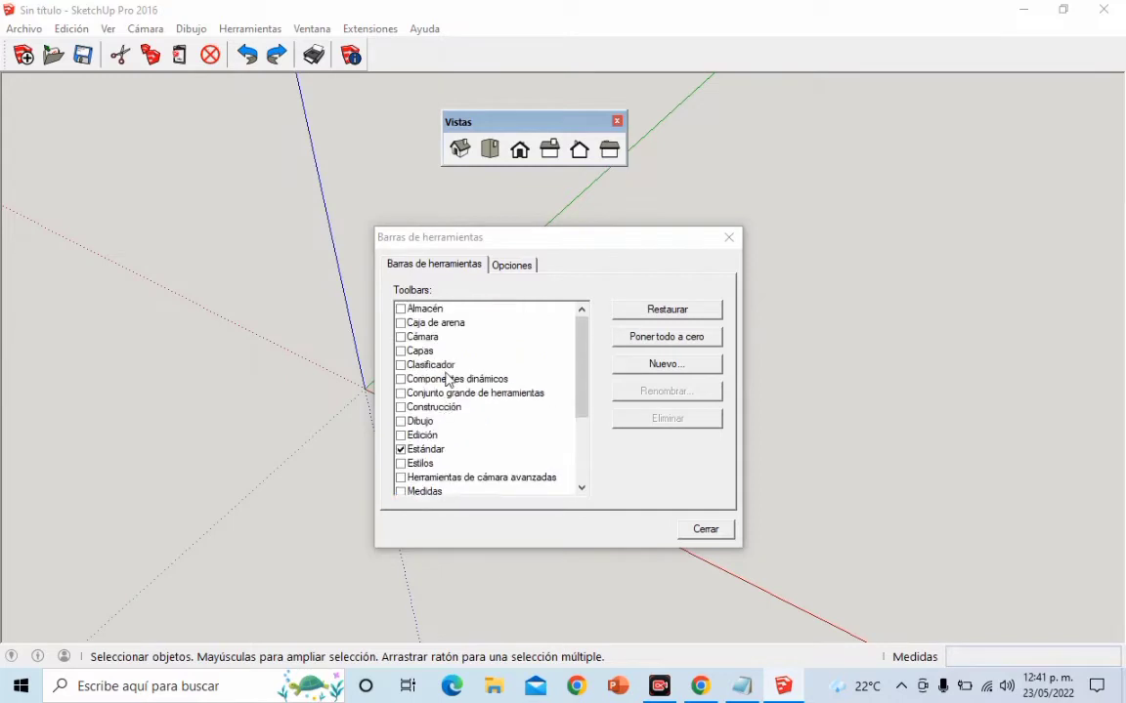
click(401, 394)
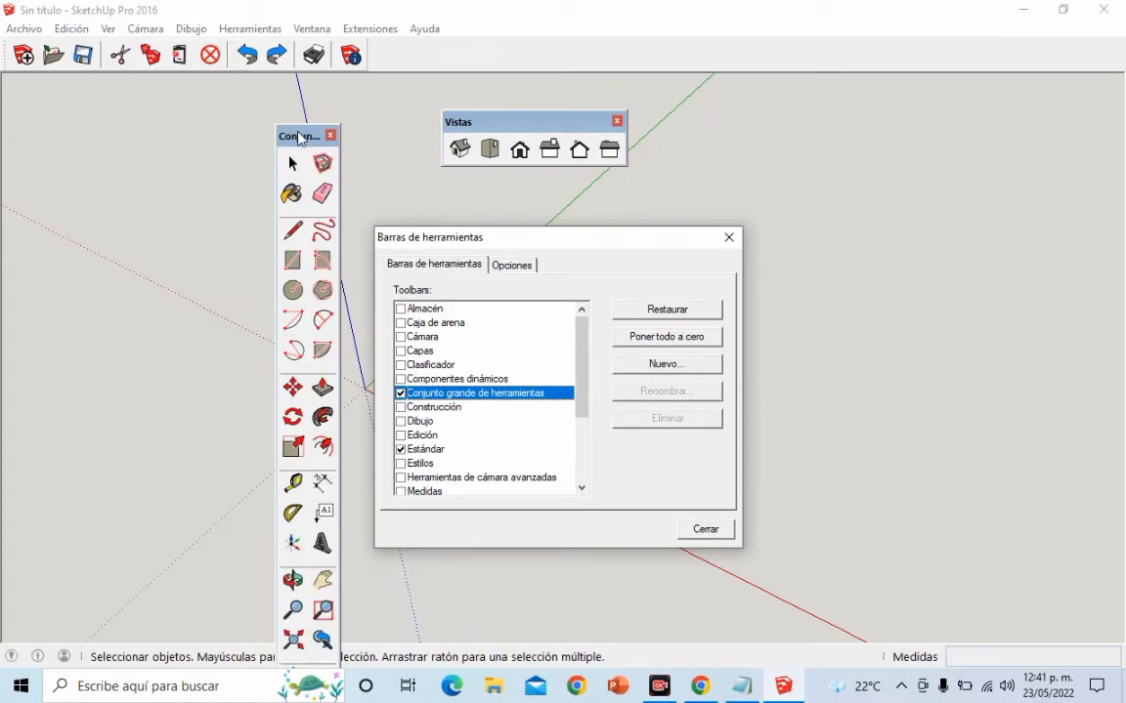
Close the toolbar list, dock the large tool set at the left edge, and dock Vistas in the top row
drag(298, 136, 123, 107)
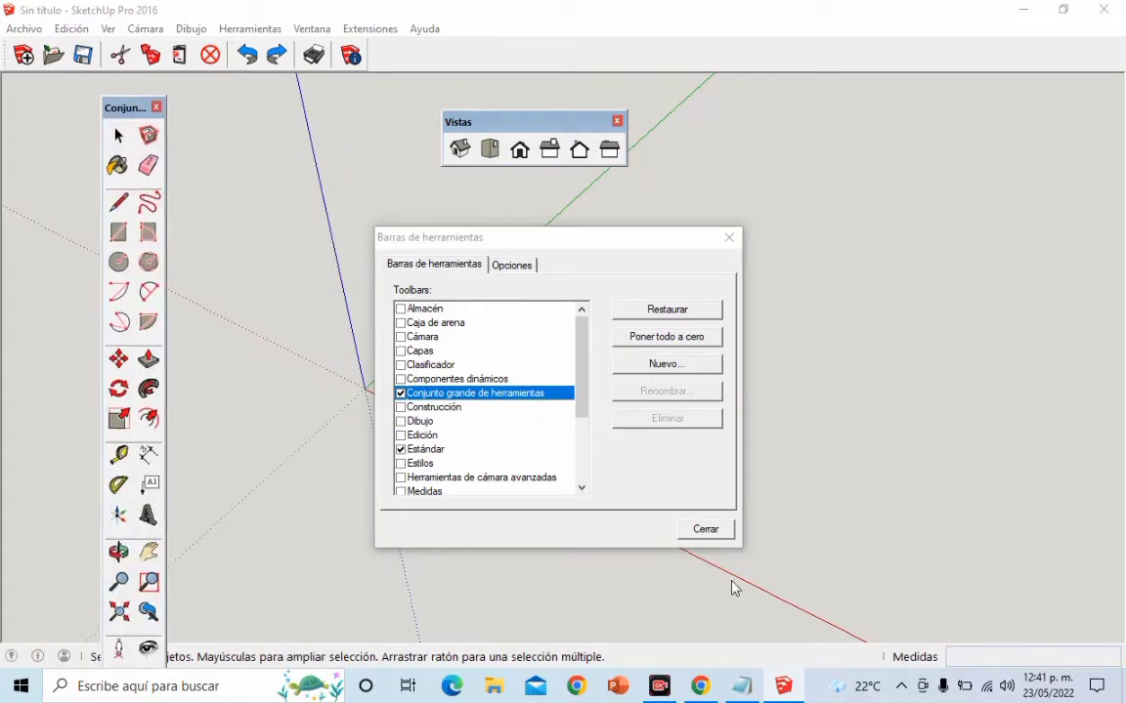
click(703, 530)
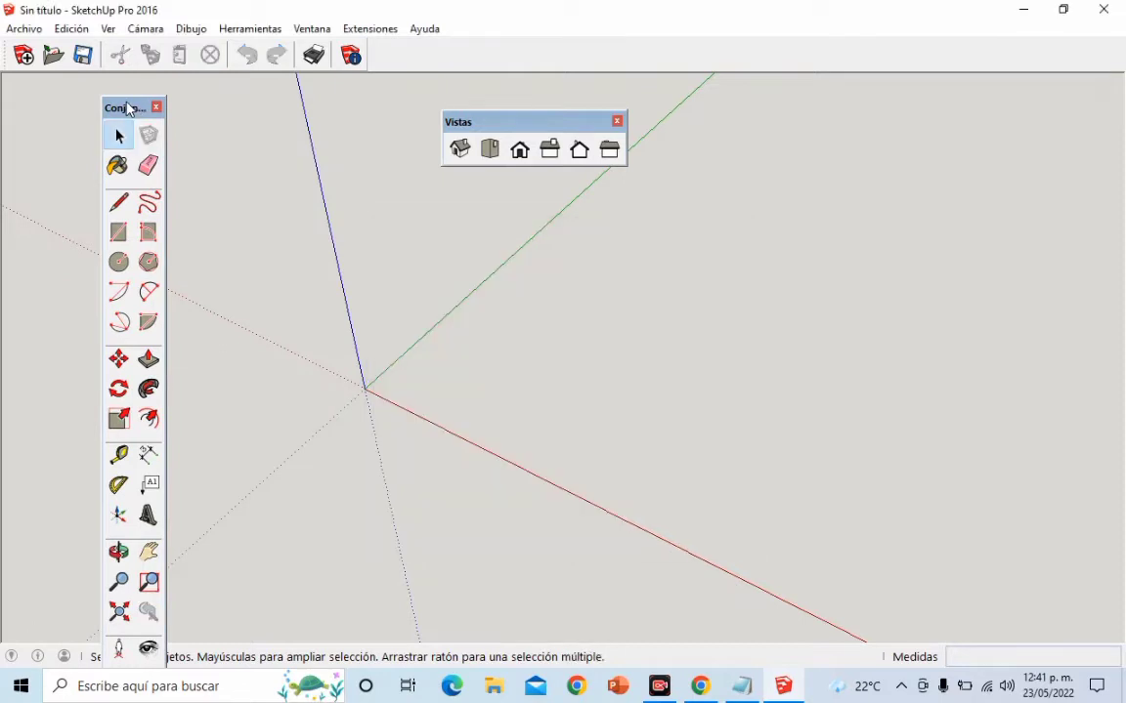
mouse_move(128, 107)
mouse_down()
mouse_move(10, 75)
mouse_move(36, 102)
mouse_move(5, 85)
mouse_move(4, 157)
mouse_up()
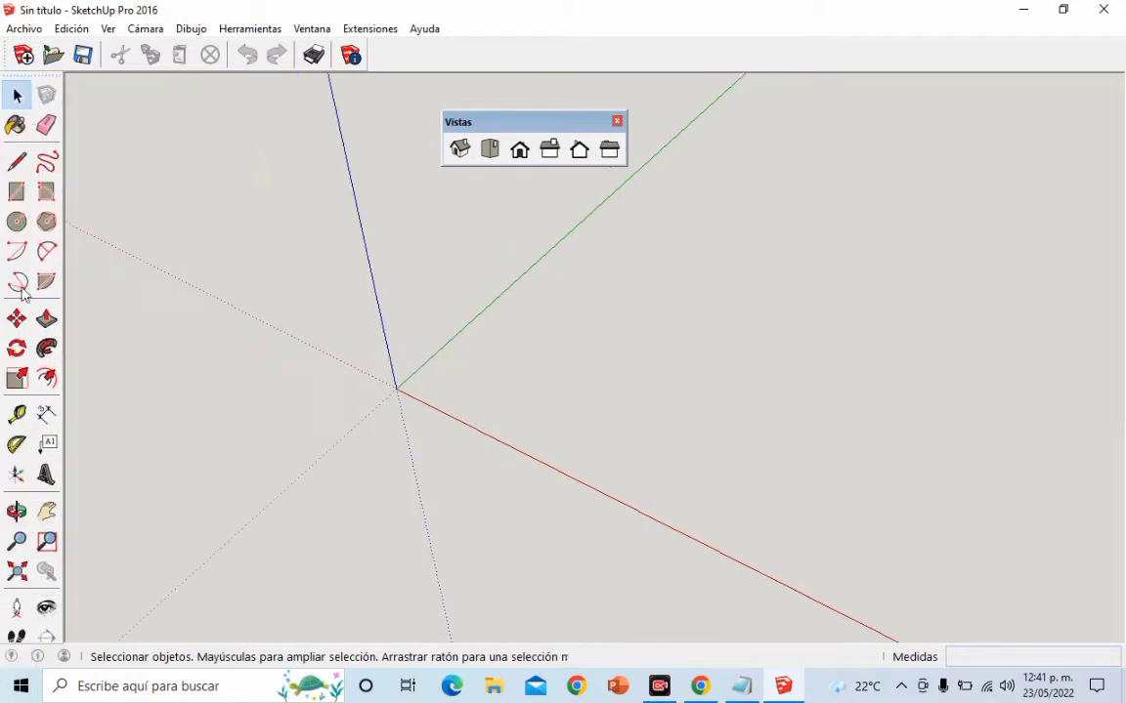
drag(517, 123, 446, 52)
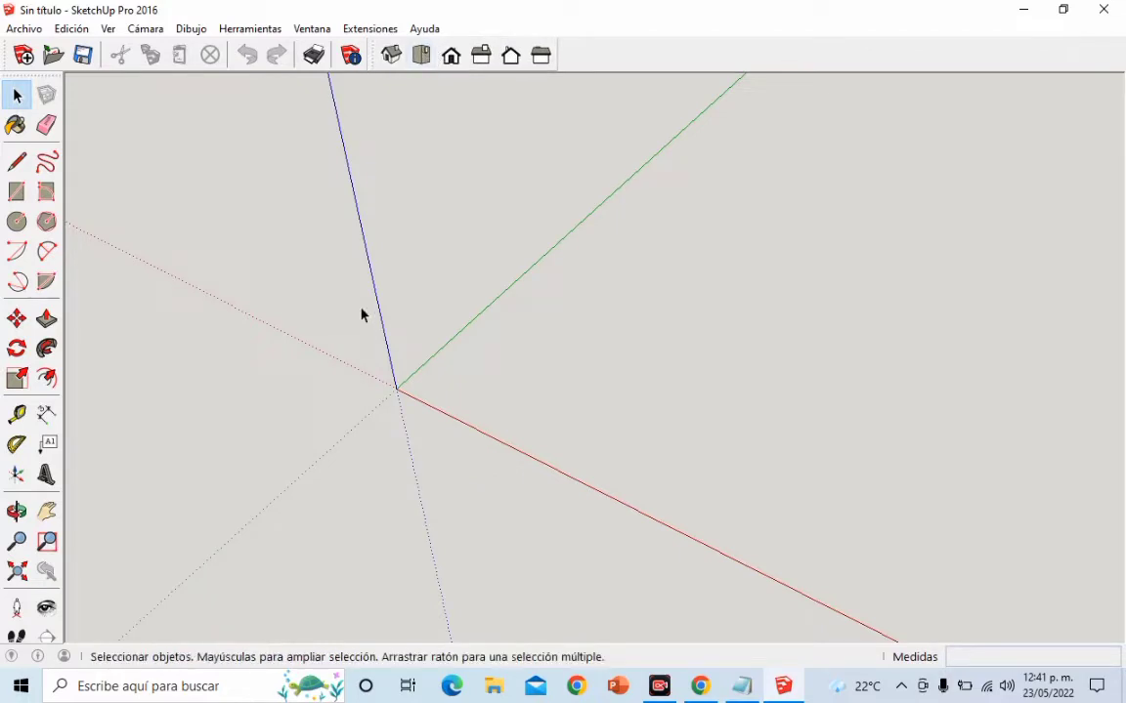
Show the Default Tray from Ventana, close and reopen it, then toggle auto-hide and pin it open
click(313, 29)
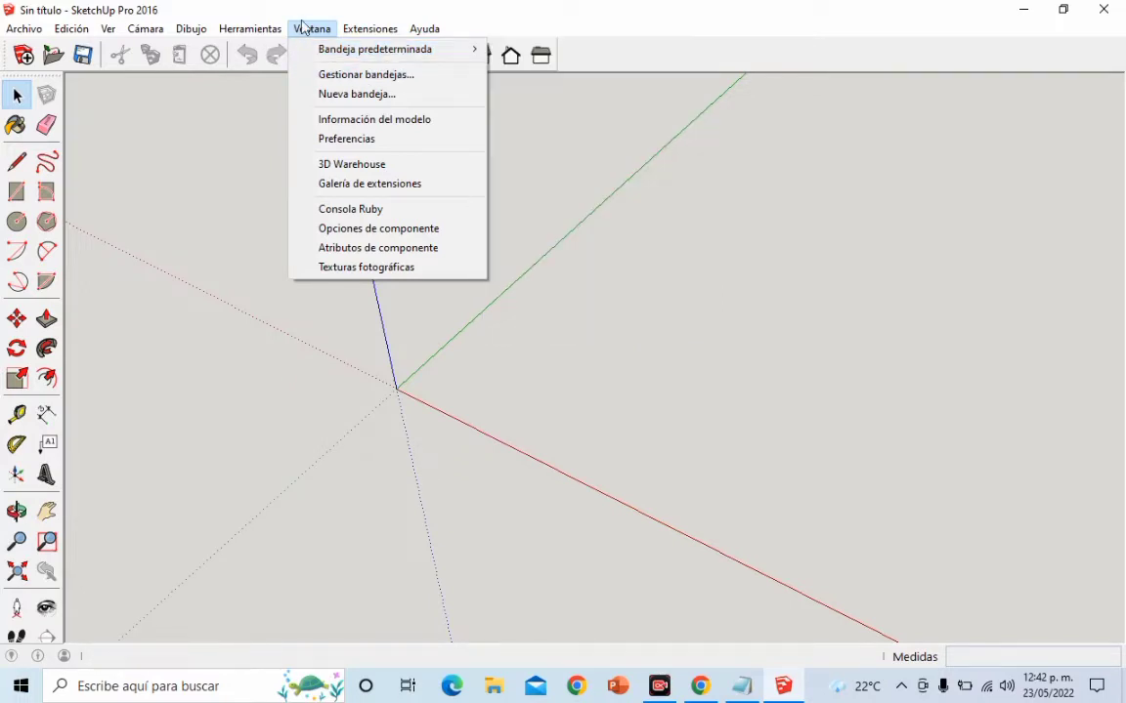
mouse_move(375, 49)
click(500, 48)
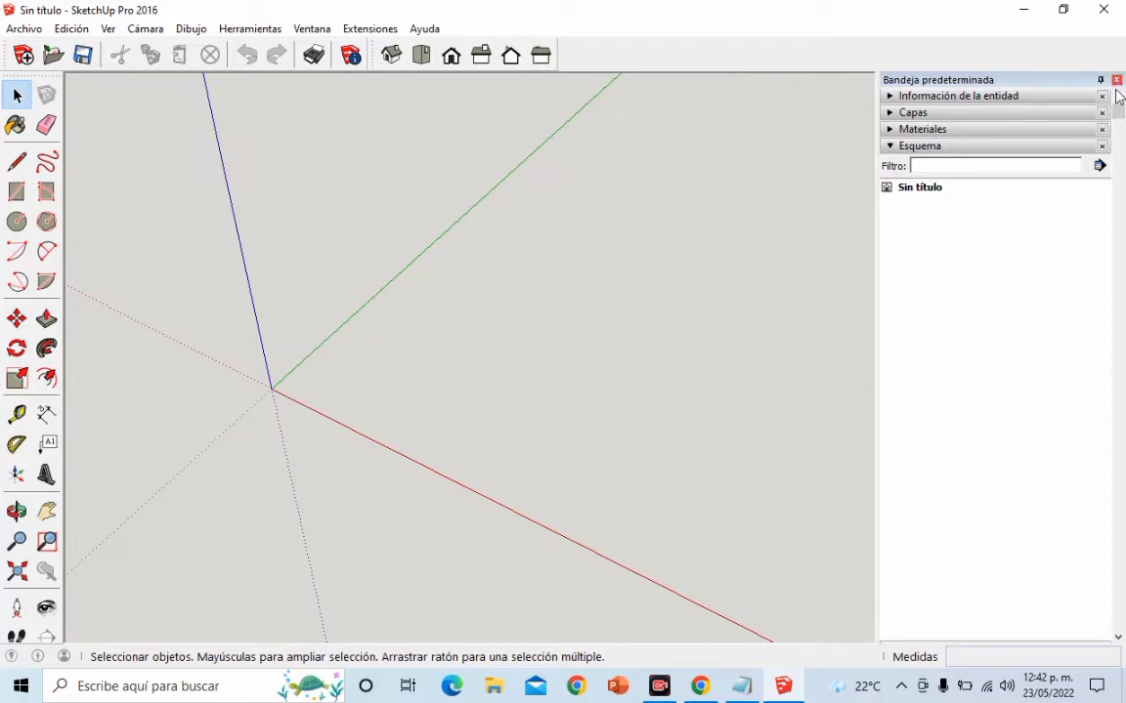
click(1117, 80)
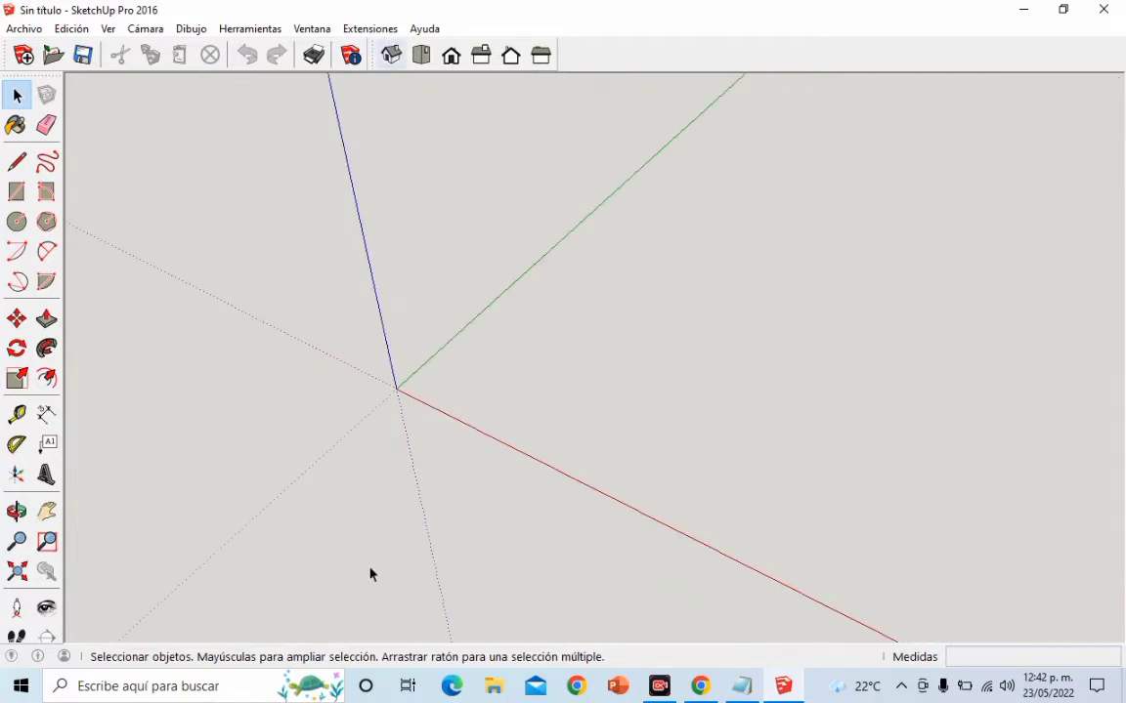
click(304, 30)
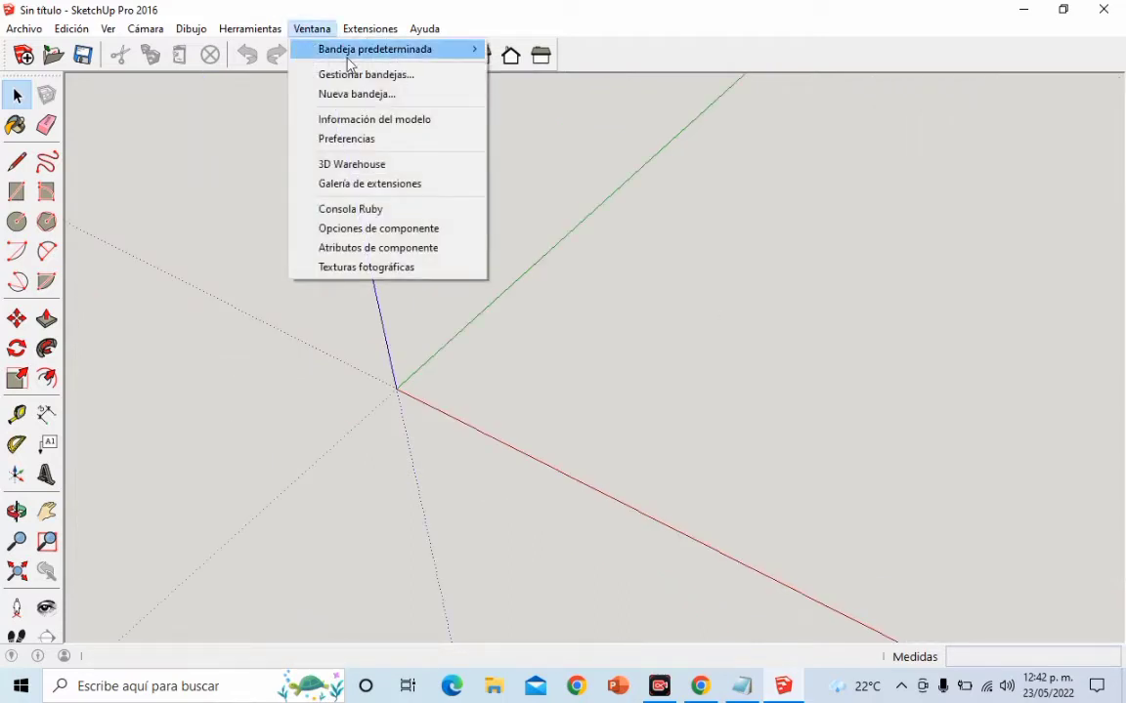
click(528, 49)
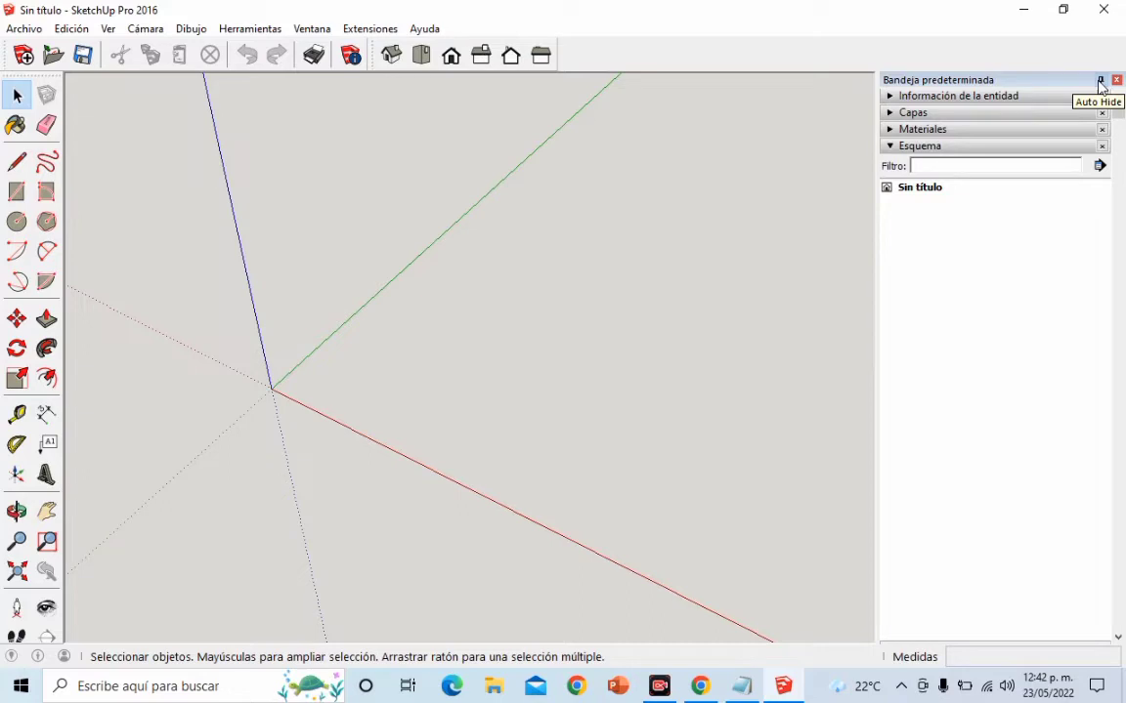
click(1100, 81)
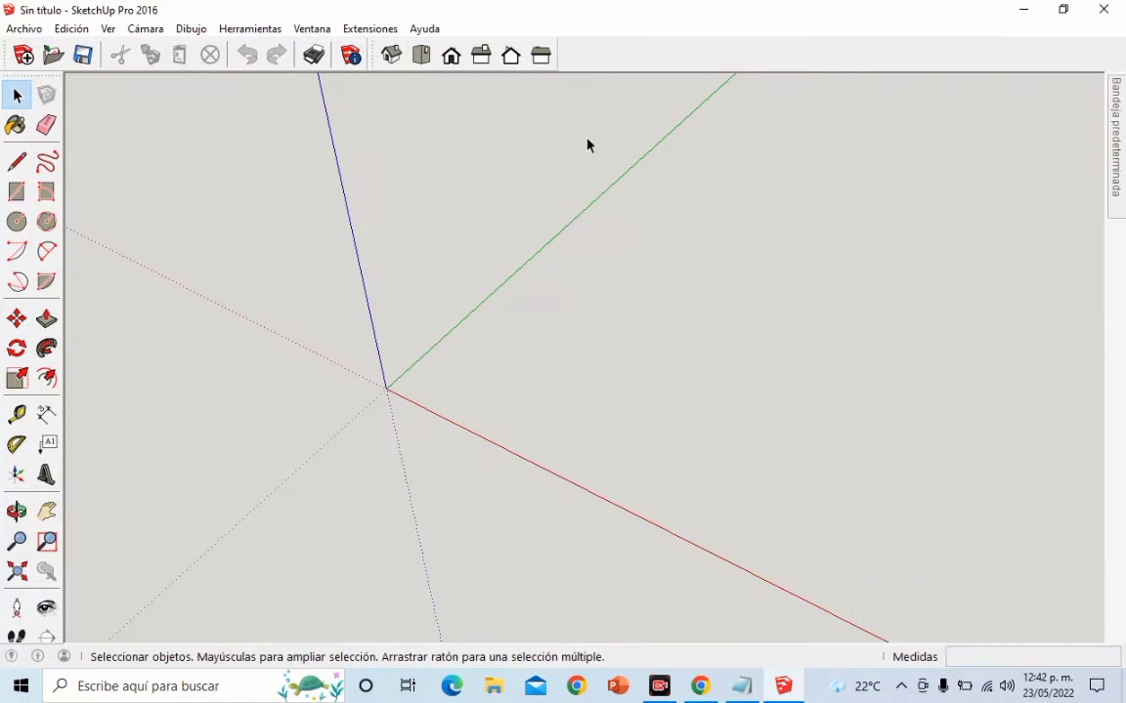
mouse_move(1114, 137)
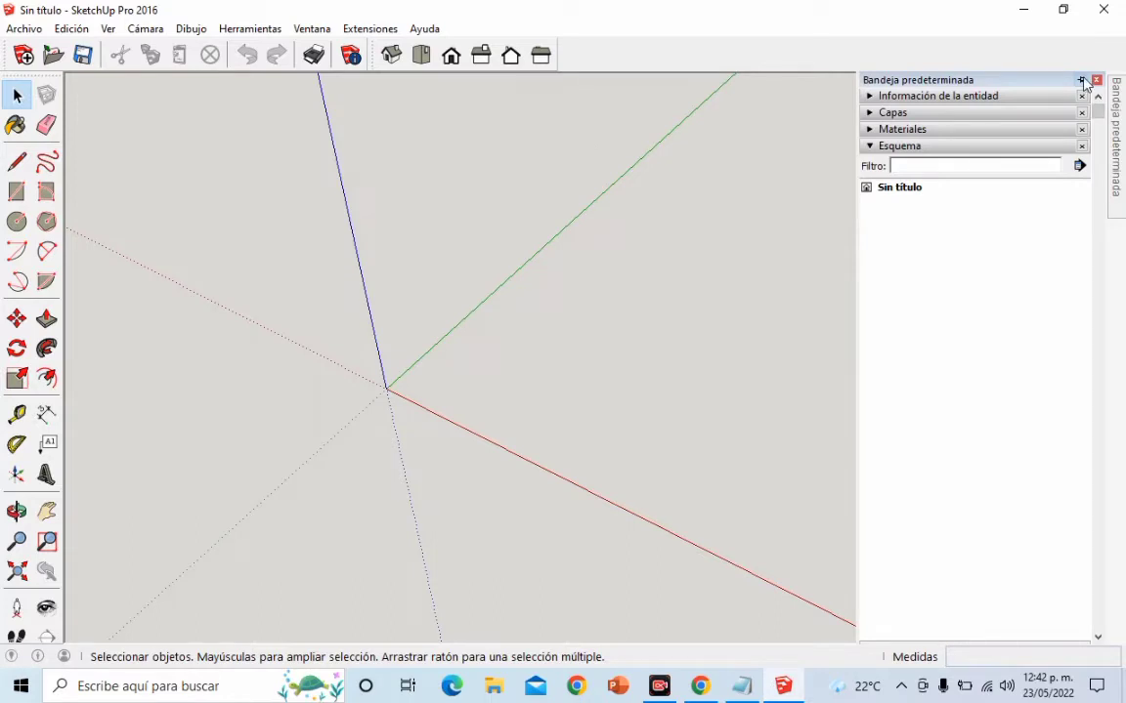
click(1082, 82)
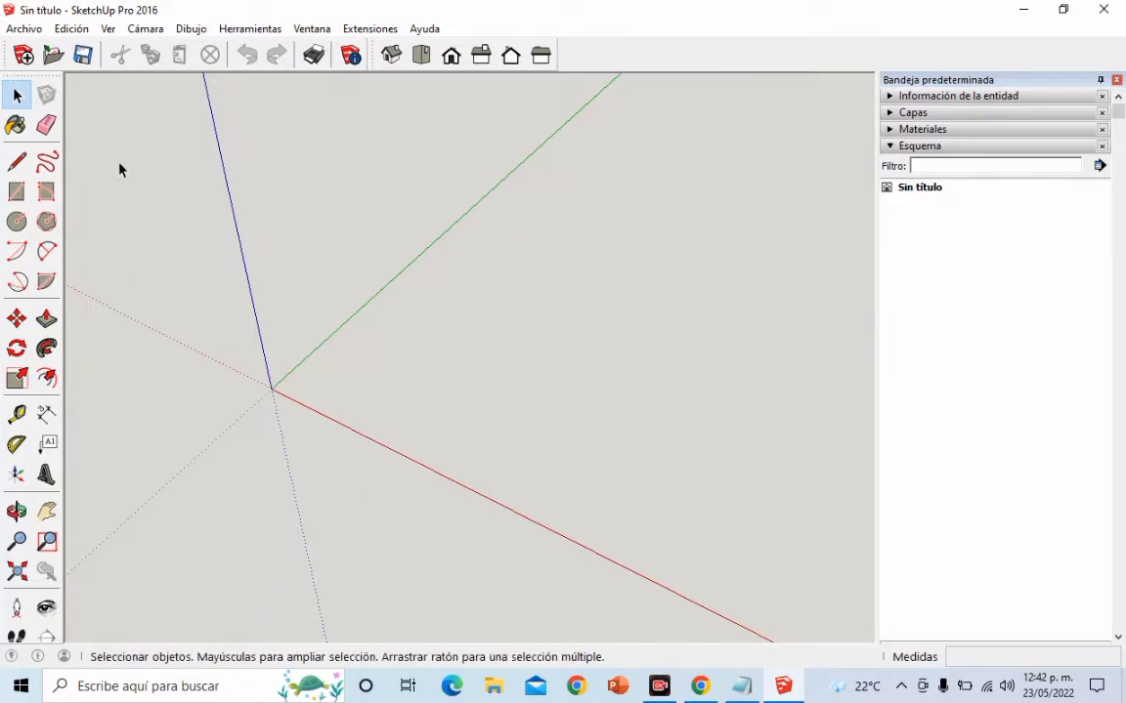
Sweep a selection box over empty space, then switch to Paint Bucket (B) and the Eraser
click(16, 95)
drag(287, 128, 607, 418)
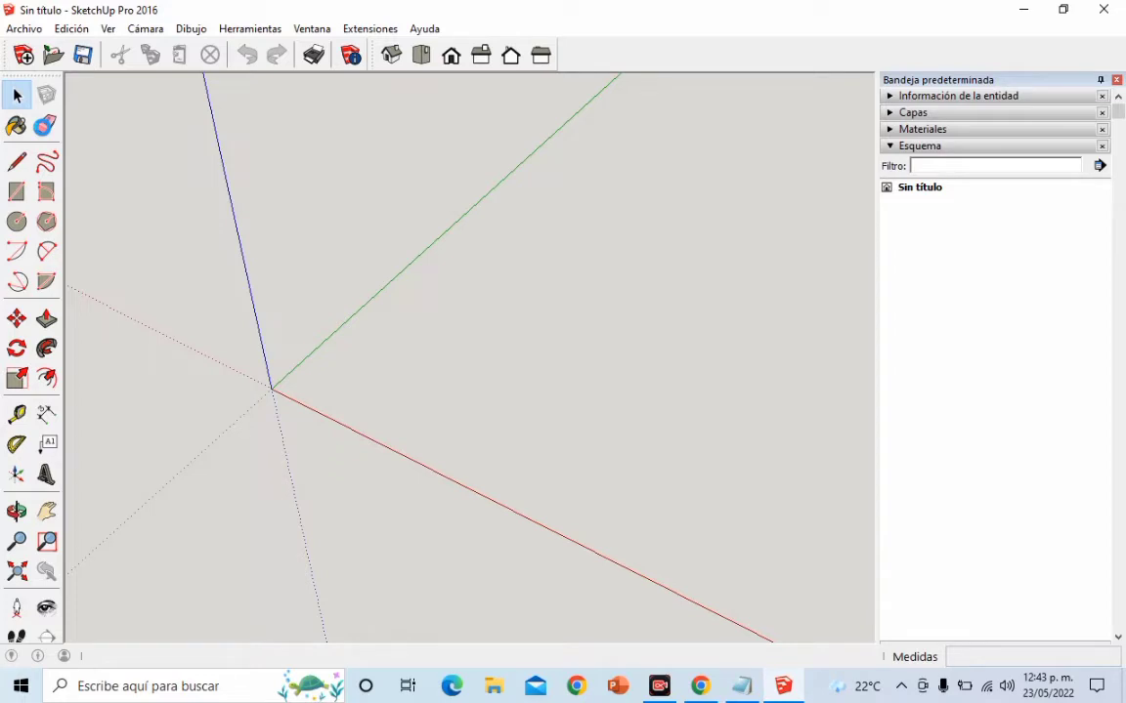
key(b)
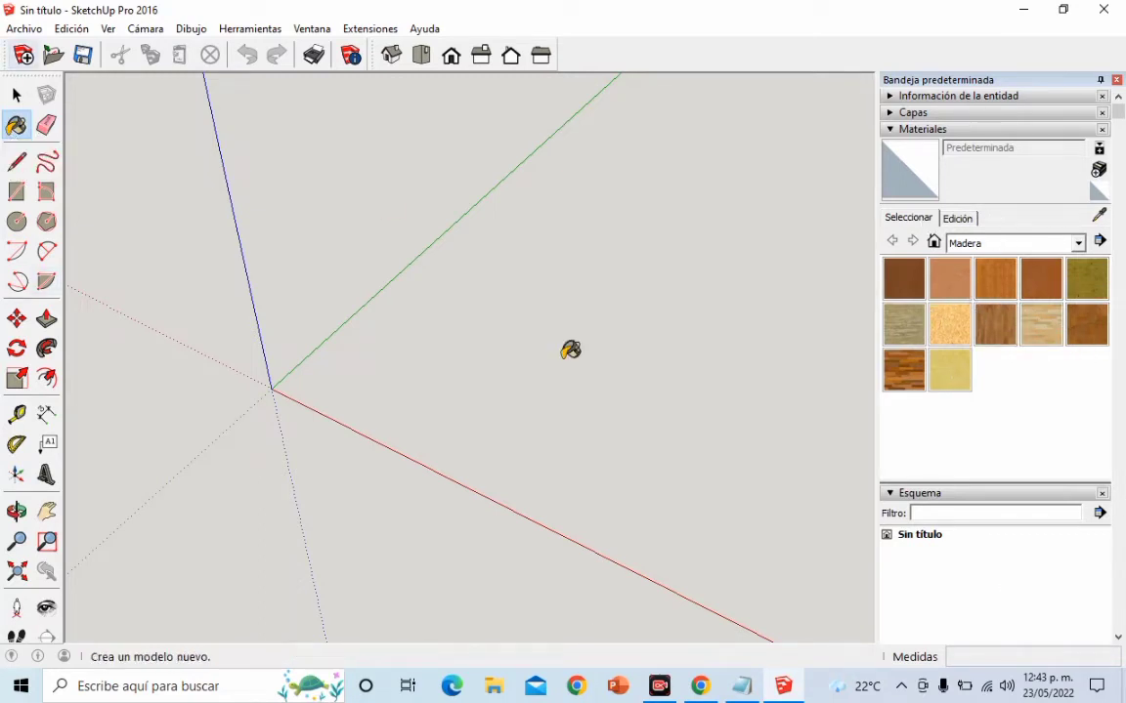
click(47, 125)
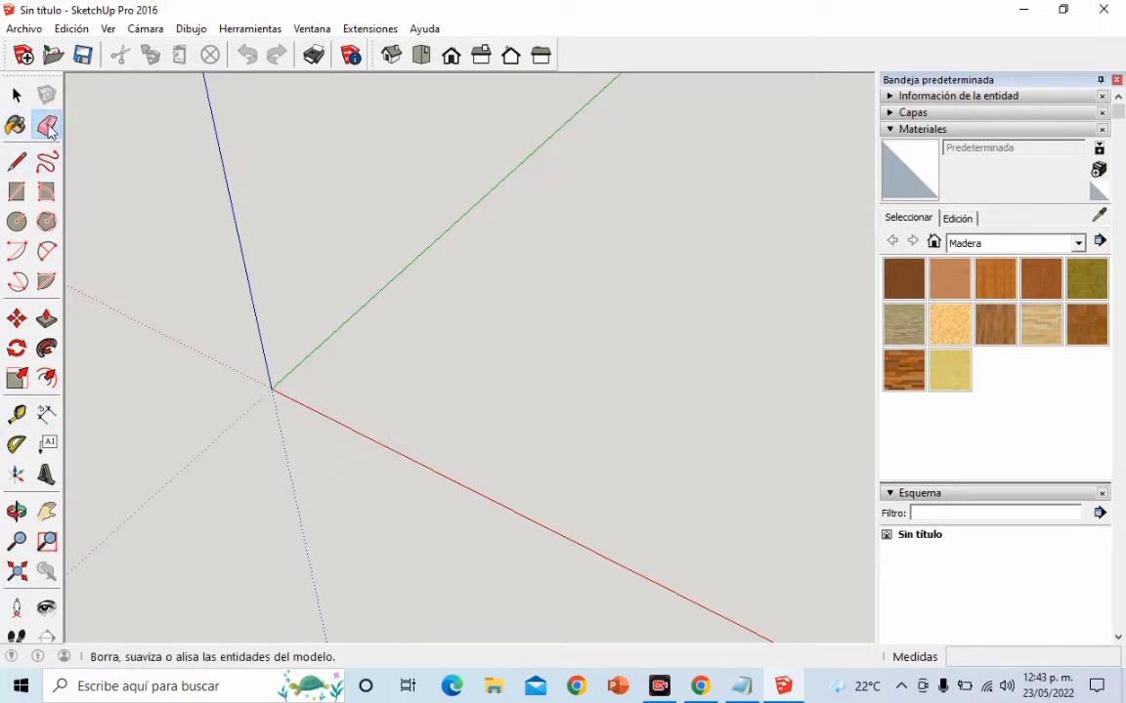
click(47, 125)
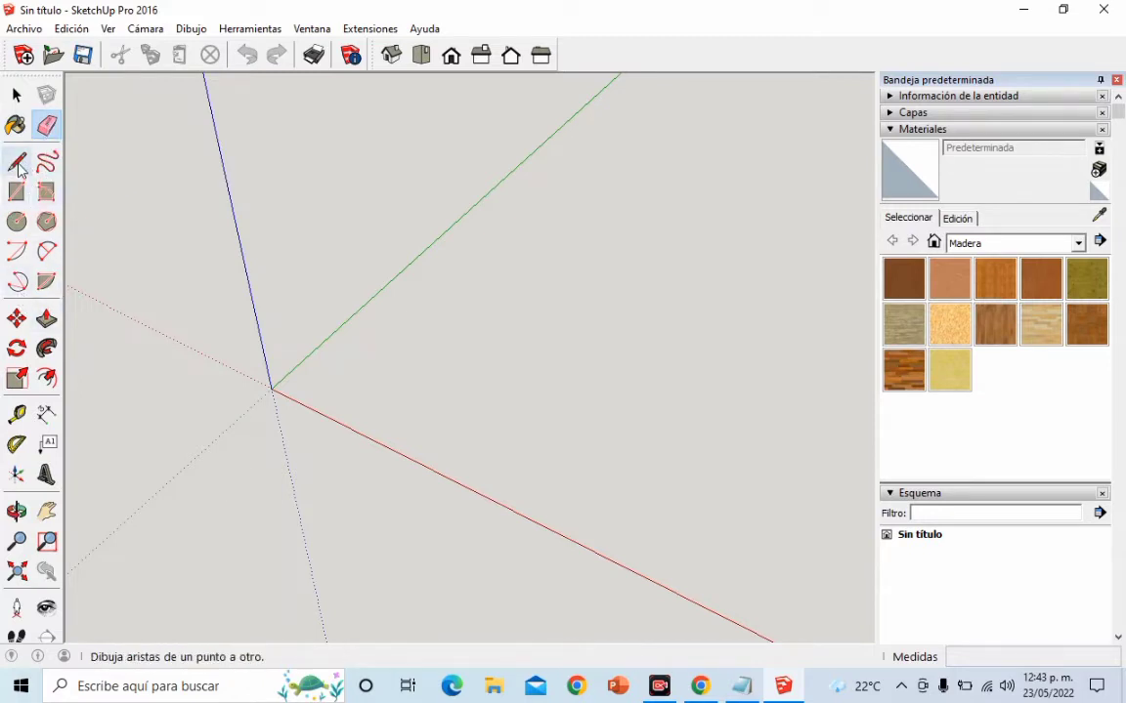
Draw a straight line and a freehand curve in the model
key(l)
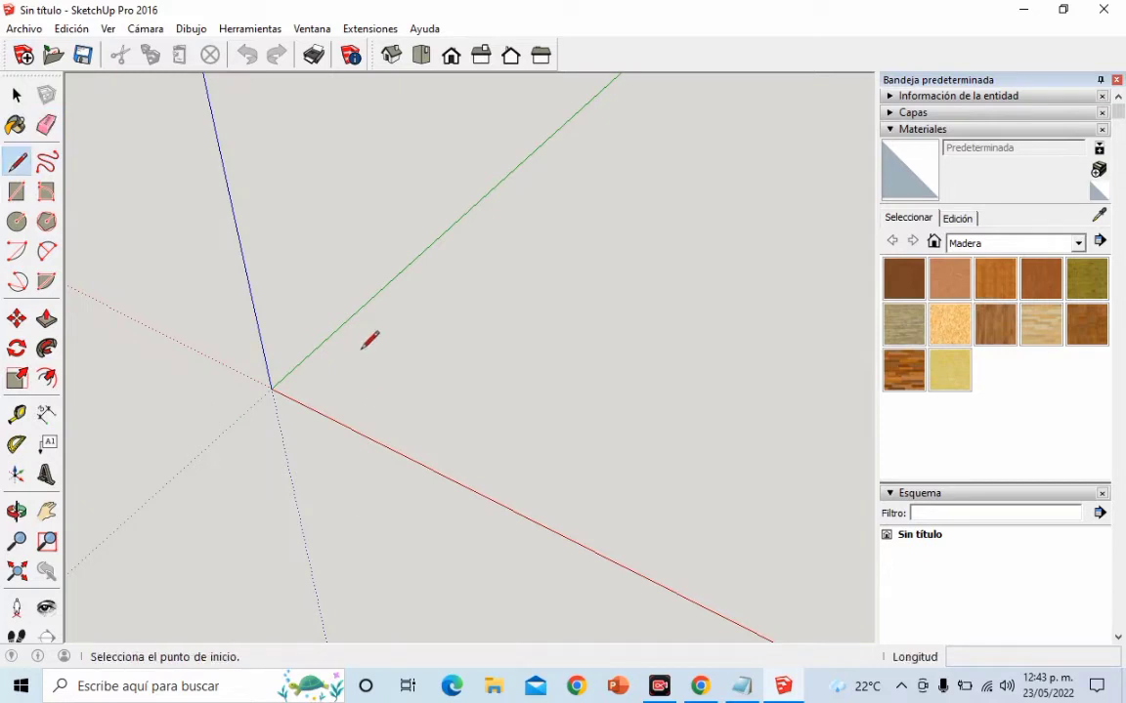
click(361, 349)
click(599, 350)
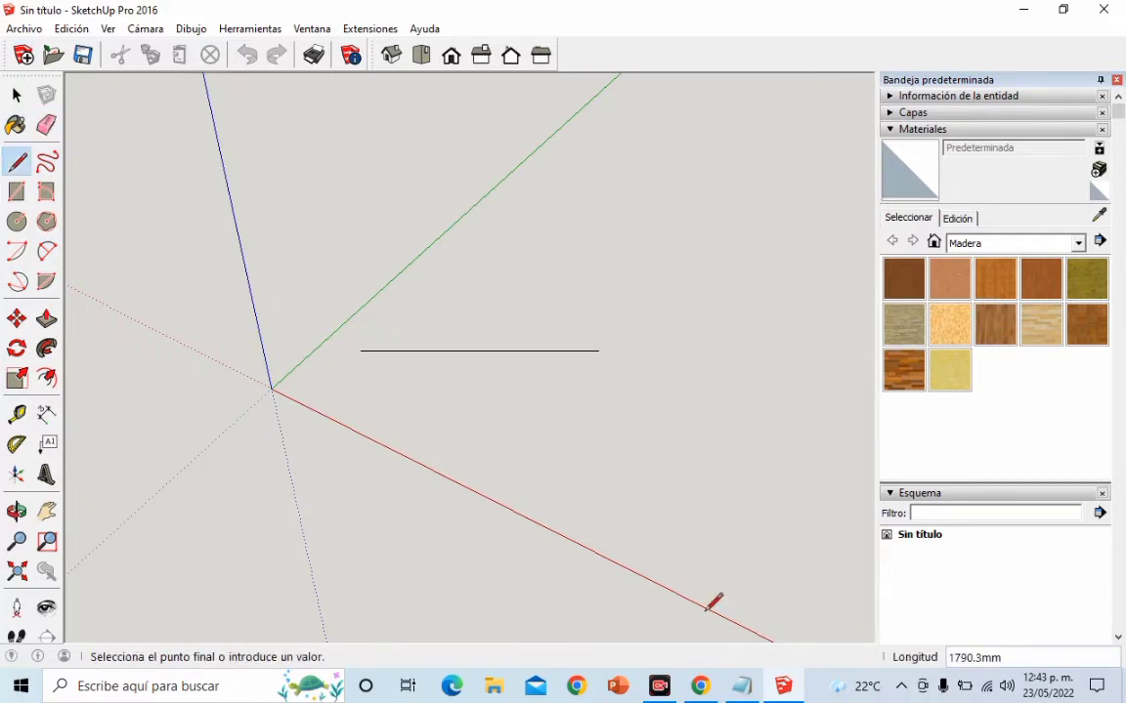
key(Escape)
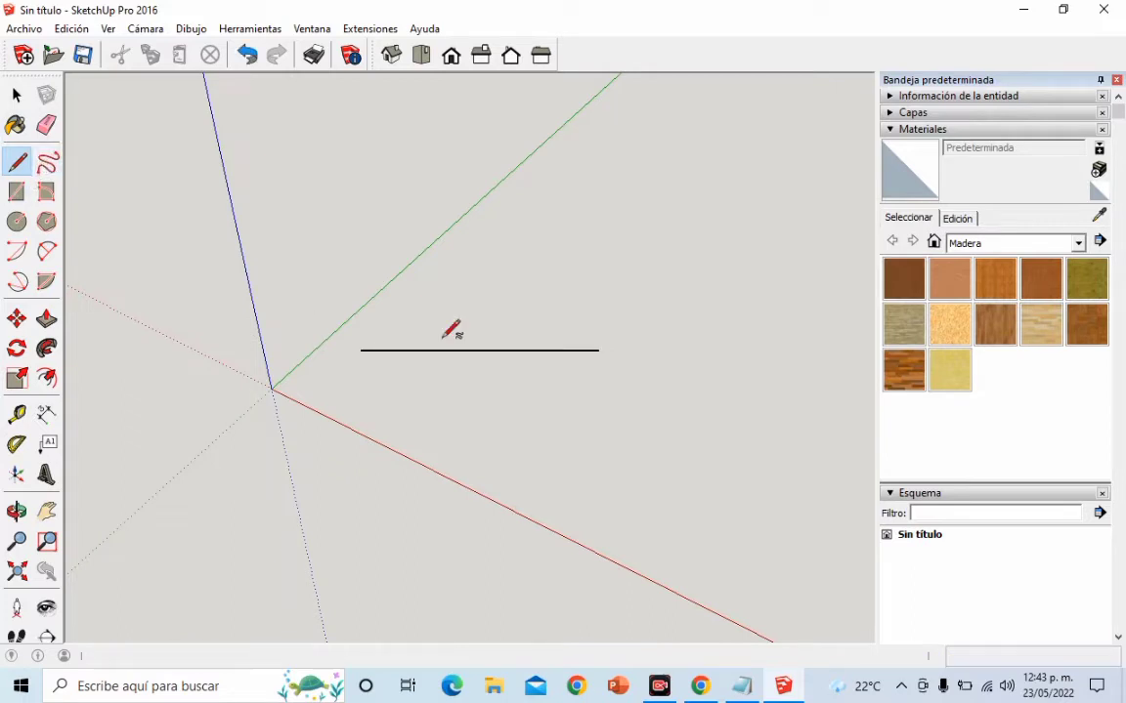
drag(421, 397, 732, 393)
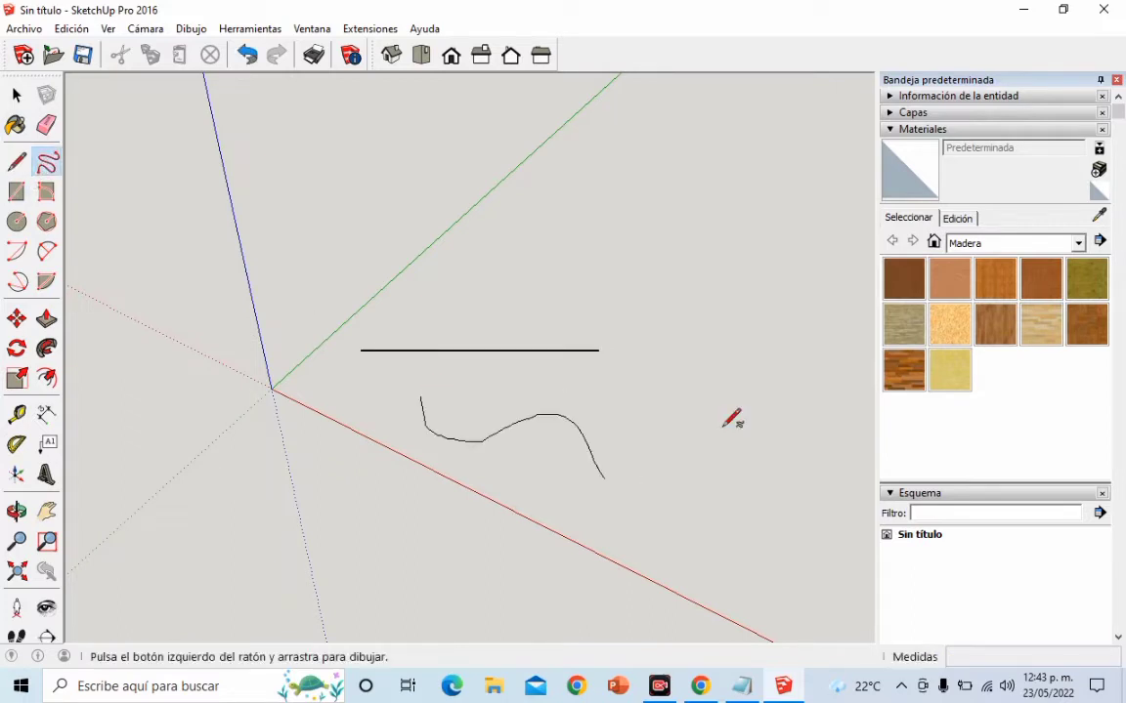
drag(689, 245, 558, 246)
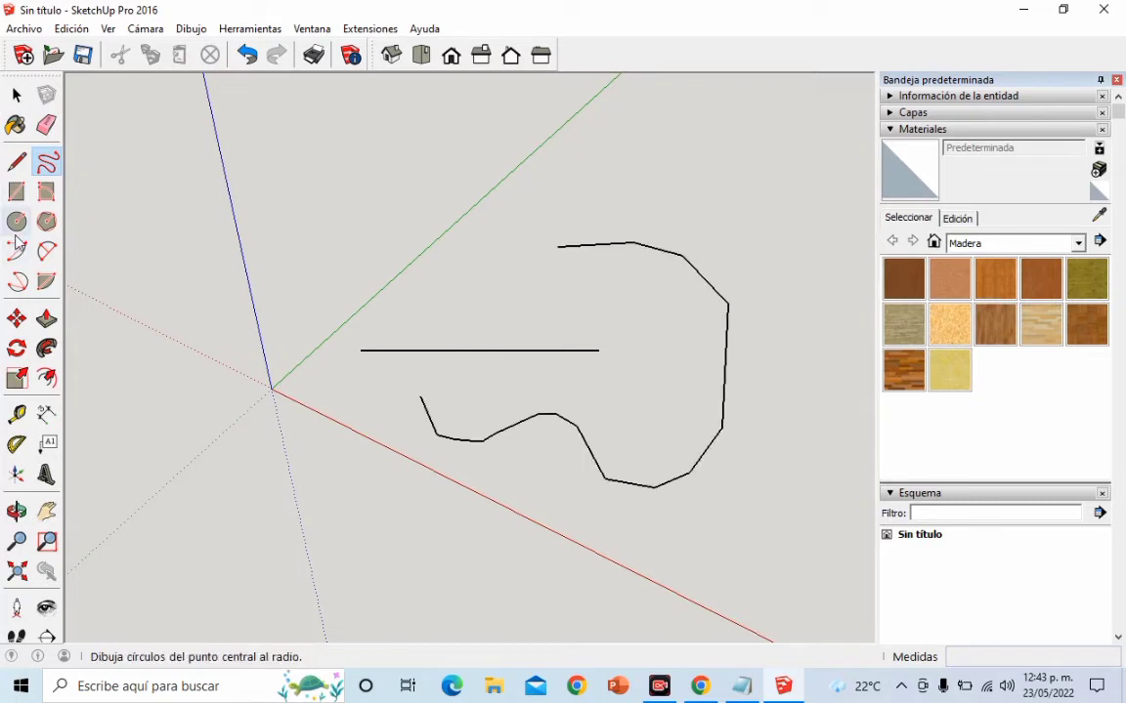
Draw a rectangle face to the right of the curves
click(17, 193)
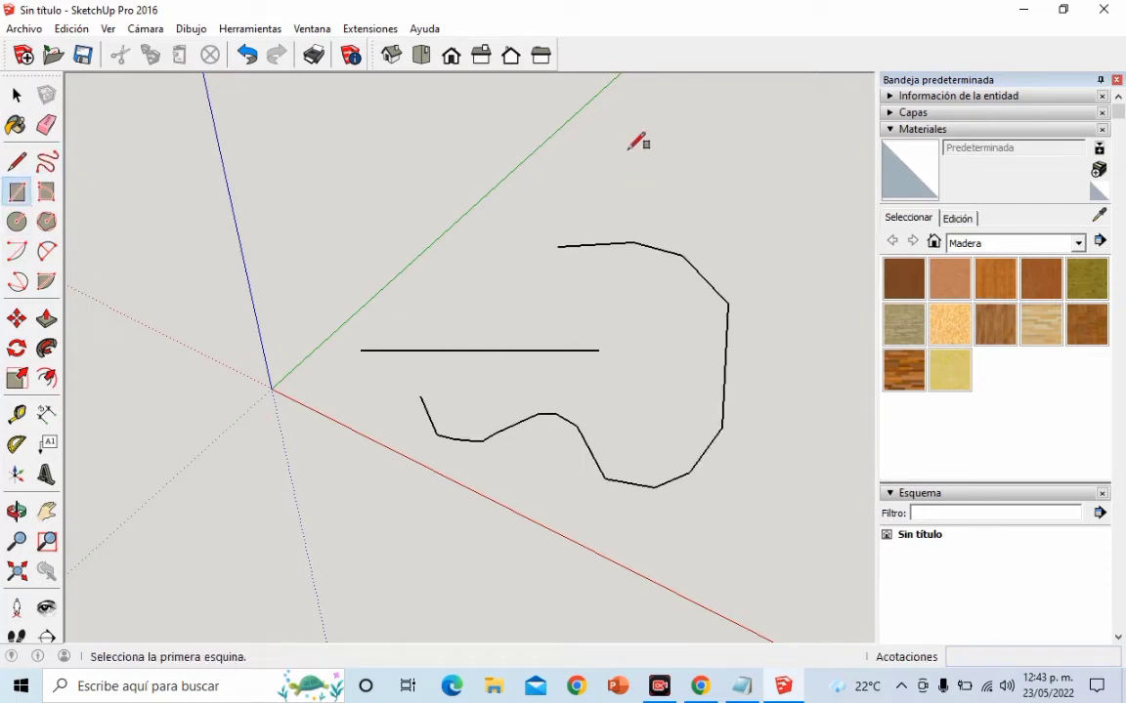
click(760, 200)
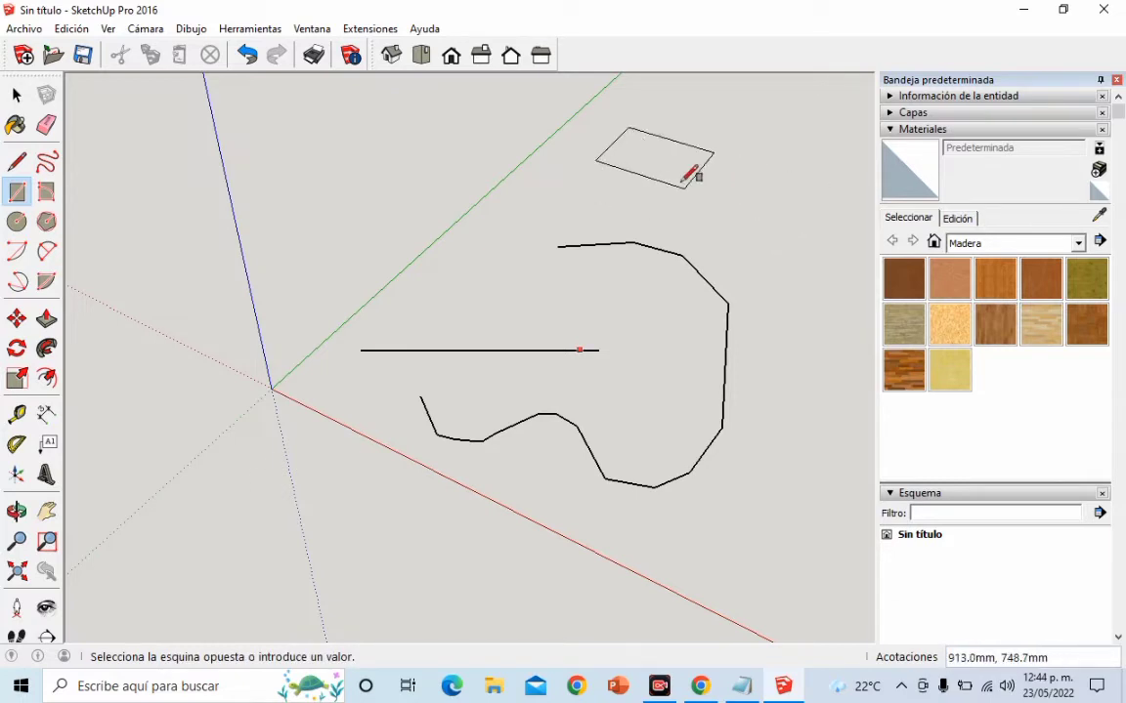
click(803, 274)
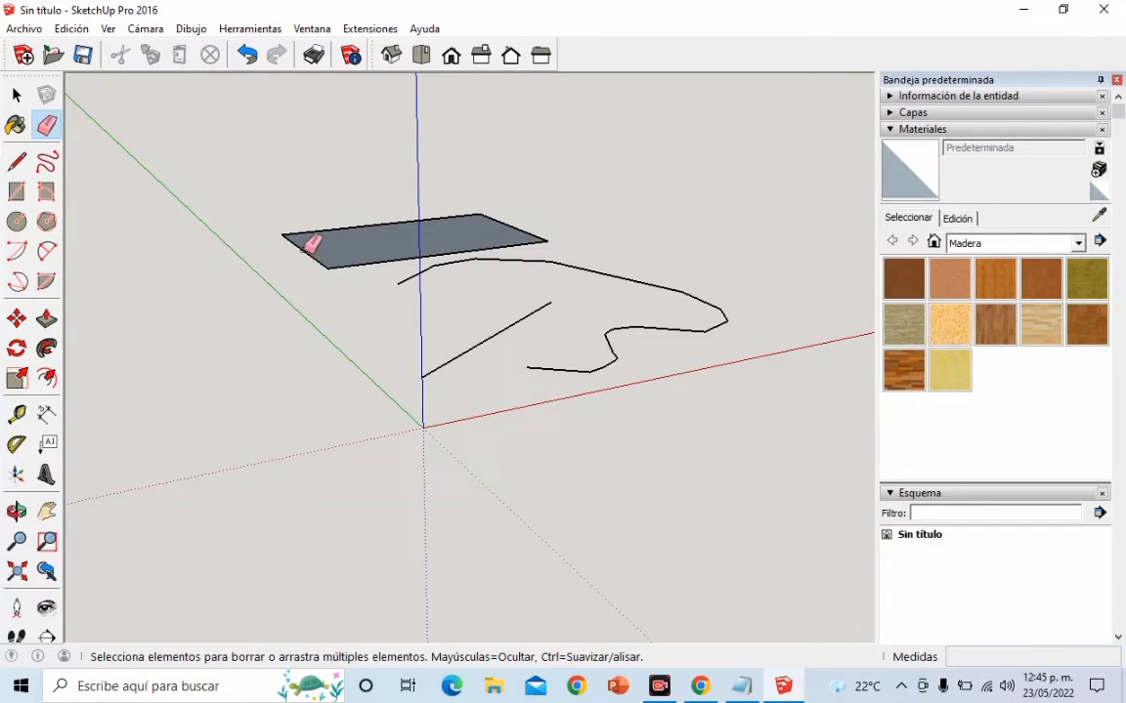
Erase the straight line and freehand curve, undoing an accidental rectangle-edge erase
click(309, 246)
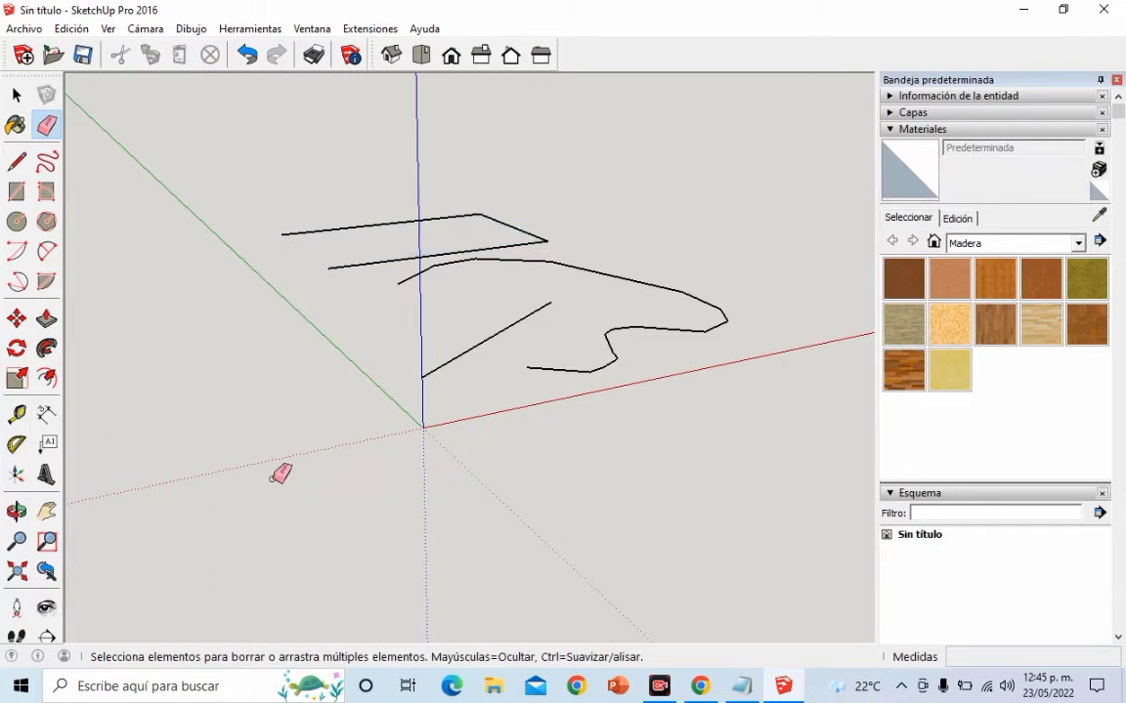
key(ctrl+z)
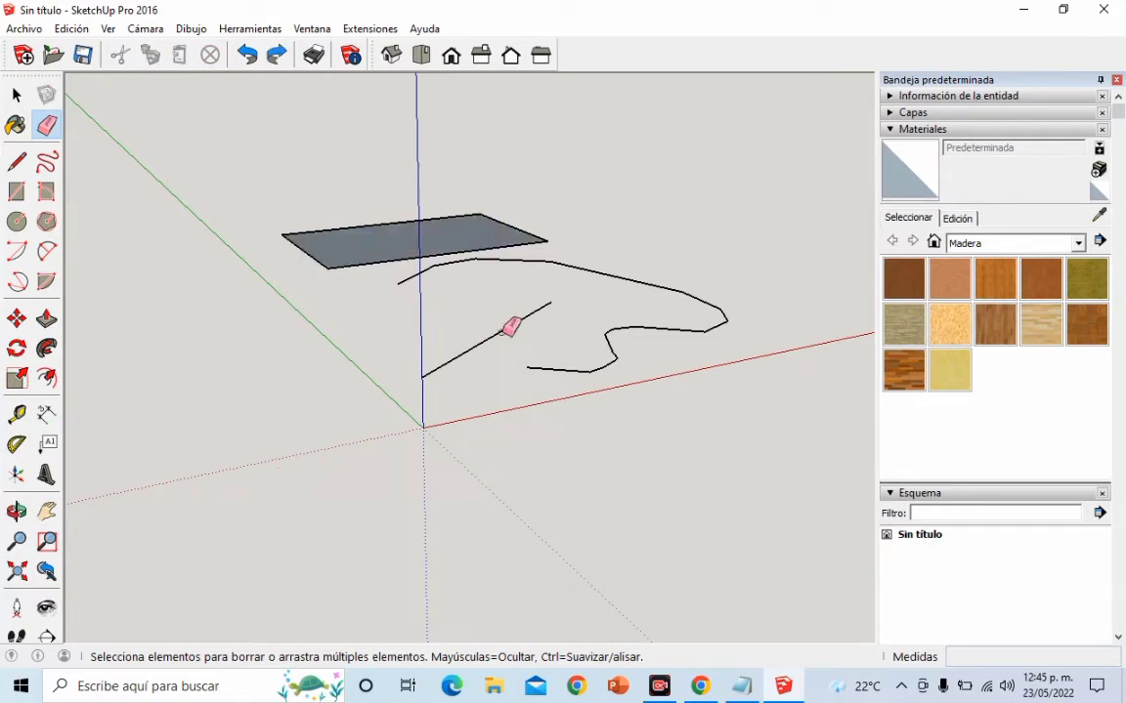
click(508, 328)
click(558, 368)
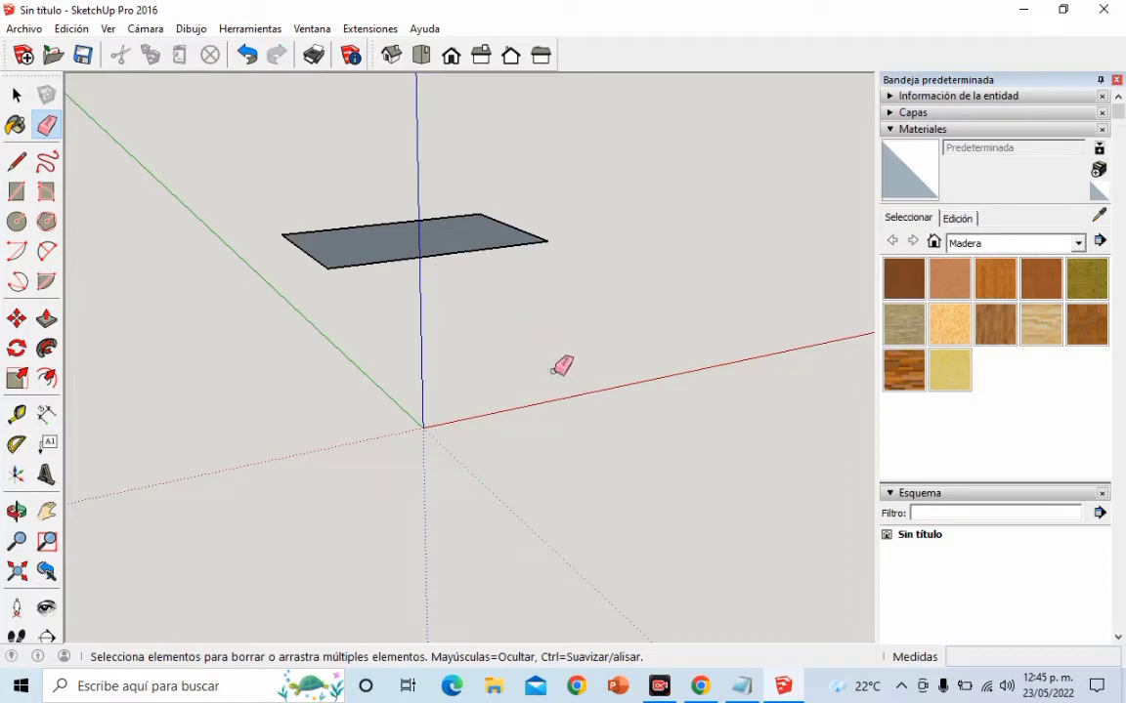
Orbit to look down on the rectangle and draw a circle face below it
key(o)
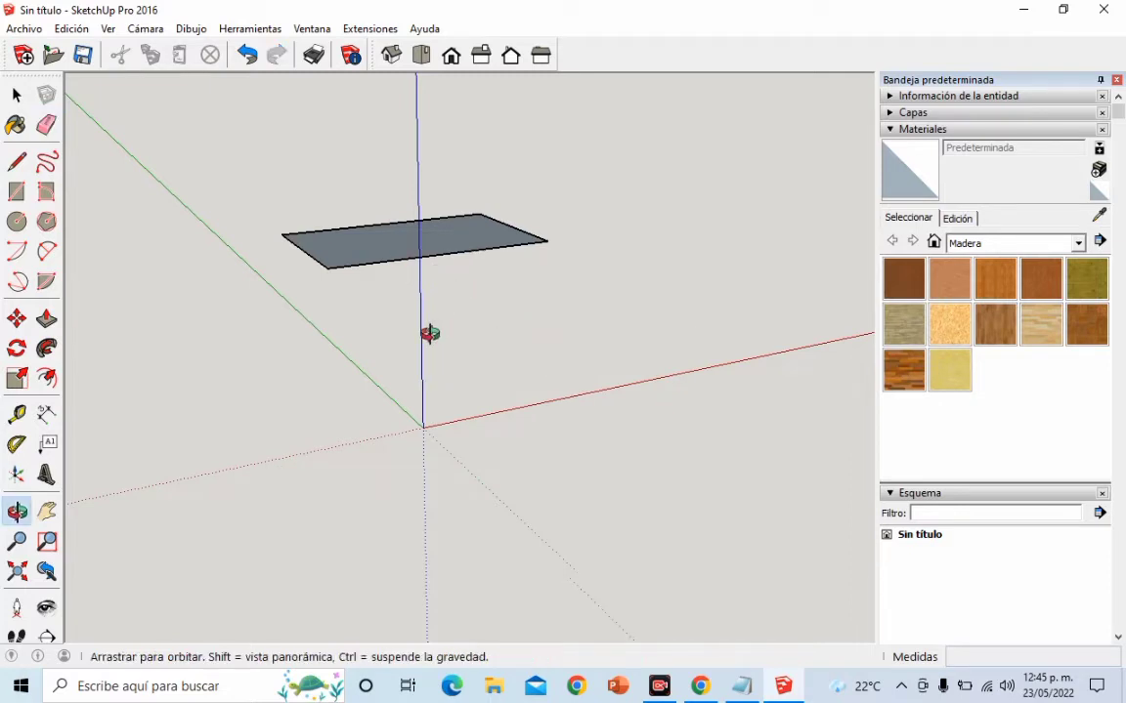
drag(429, 334, 324, 534)
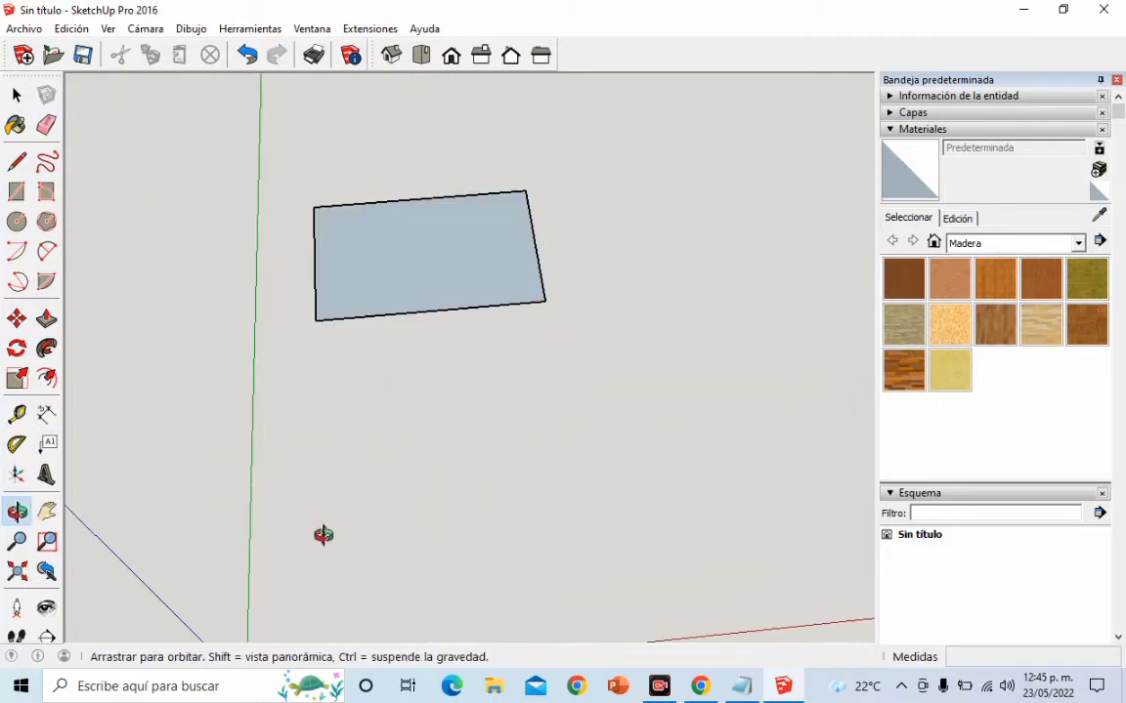
click(16, 222)
click(337, 388)
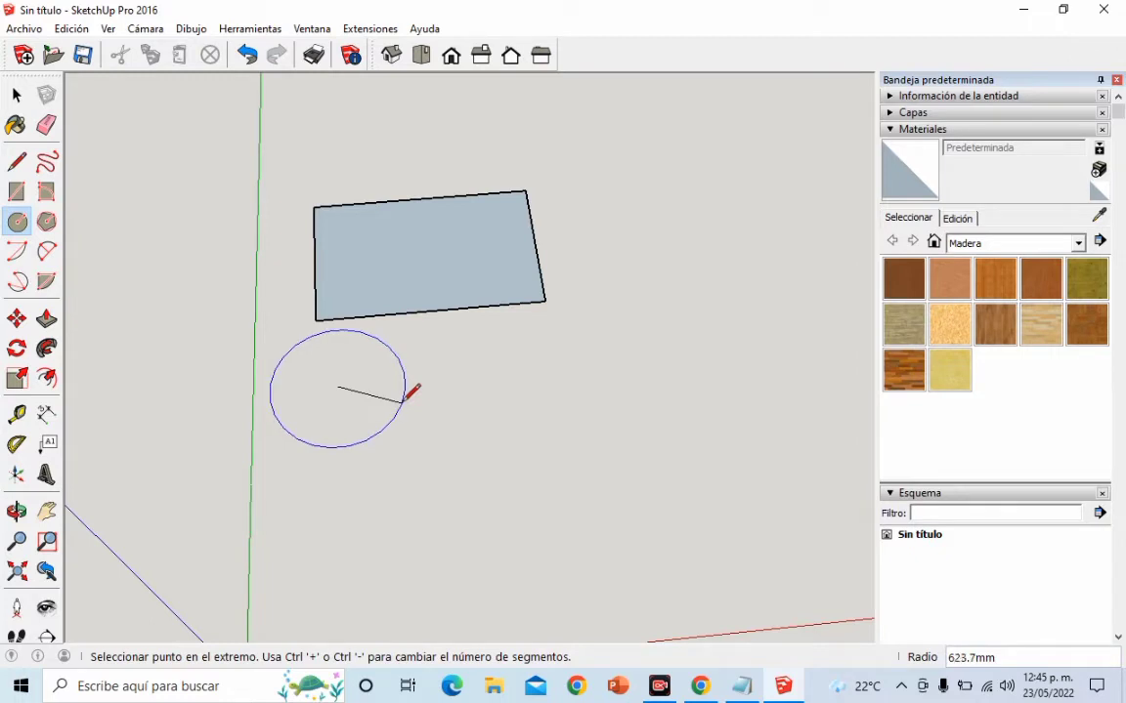
click(403, 400)
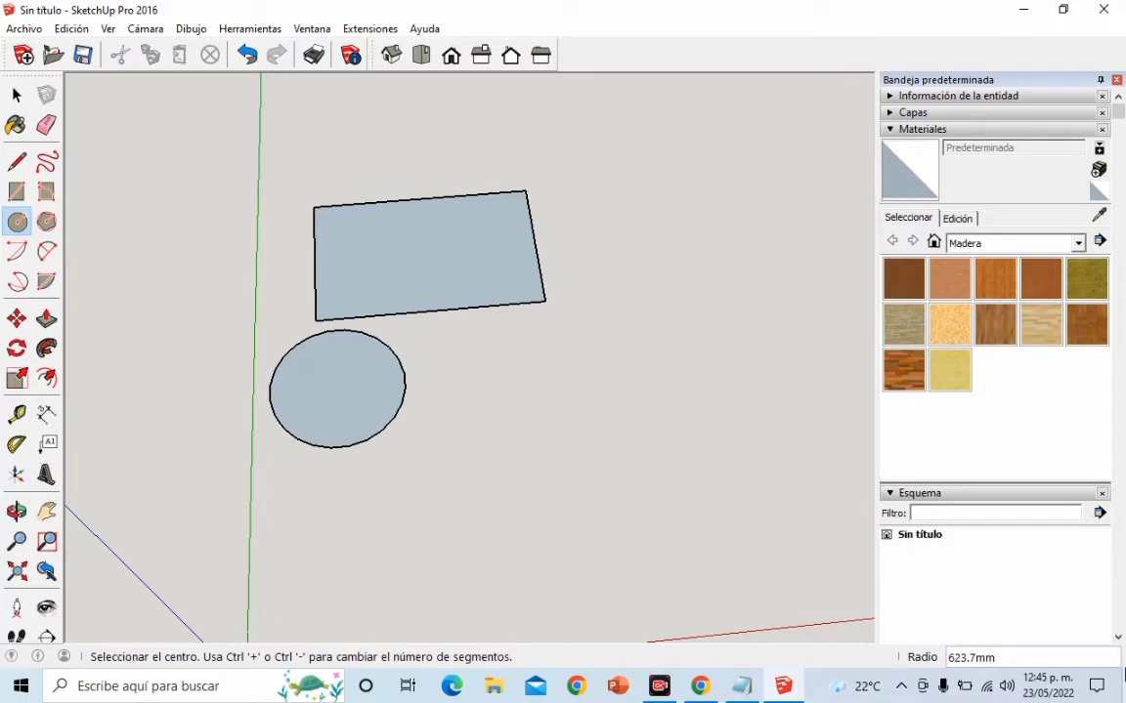
Draw a six-sided polygon face to the right of the circle
click(47, 221)
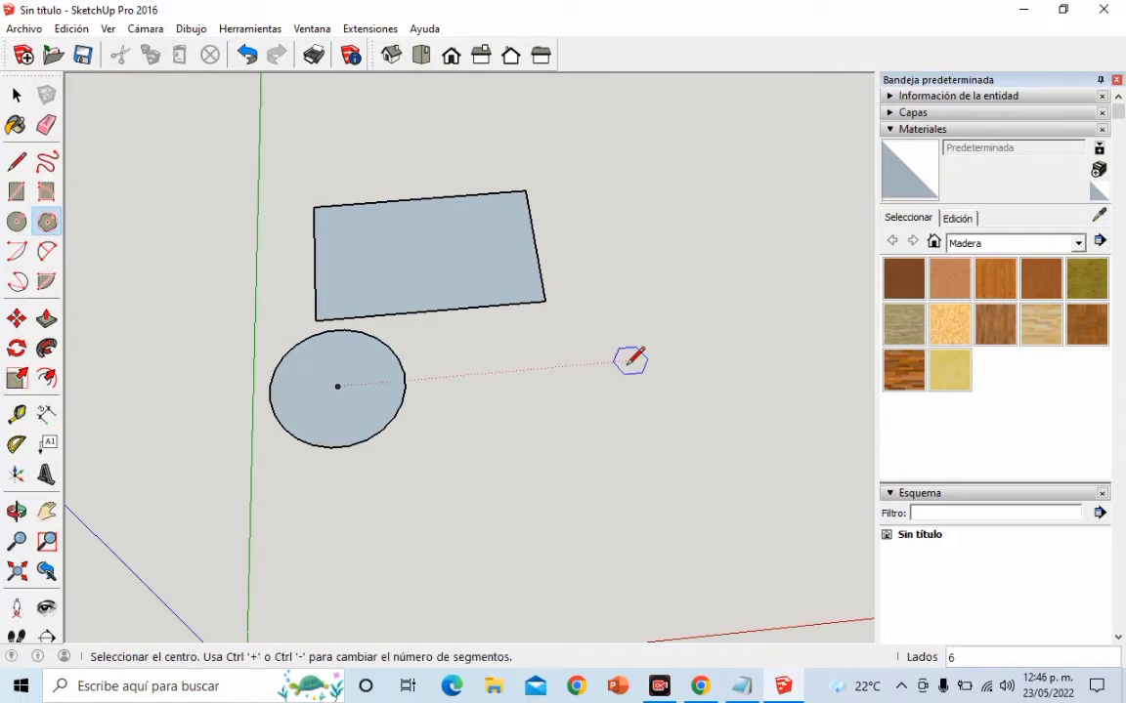
click(595, 403)
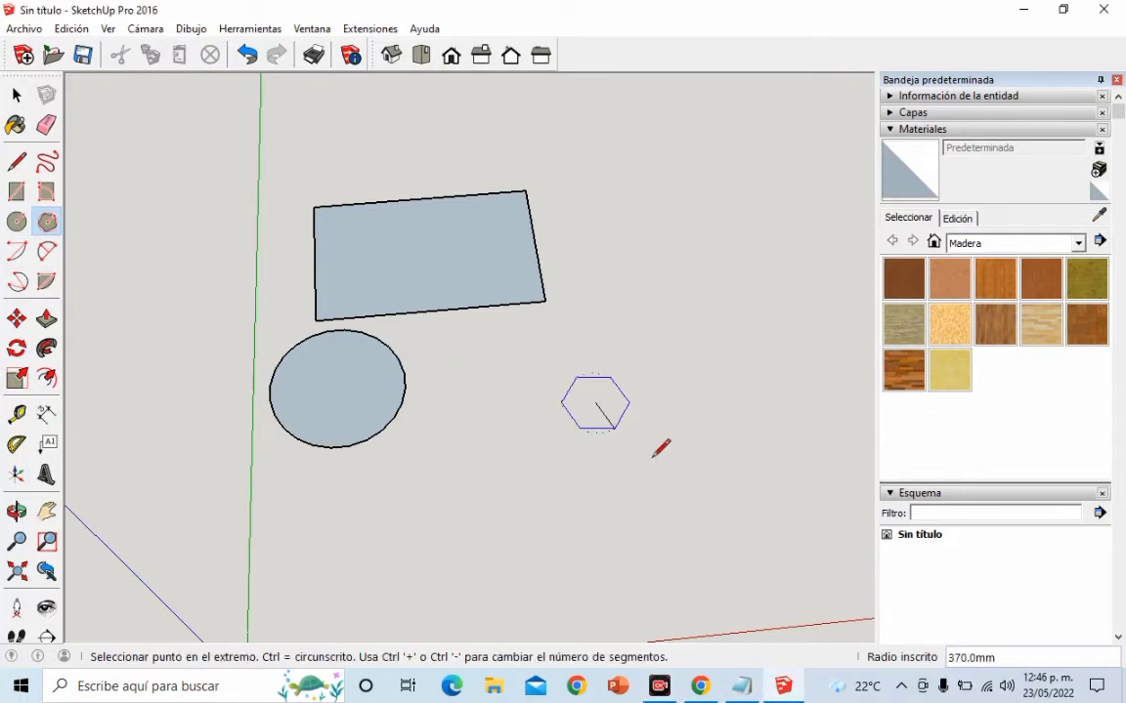
click(568, 486)
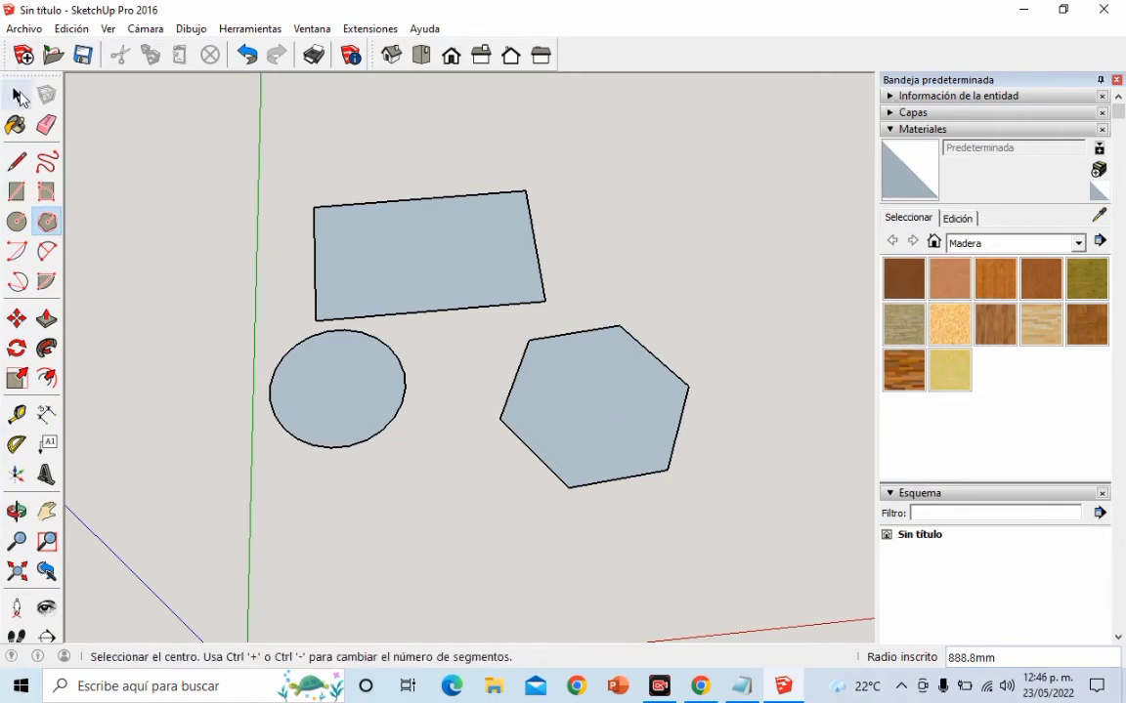
Select the hexagon face with its edges and show its entity information
click(17, 95)
click(595, 423)
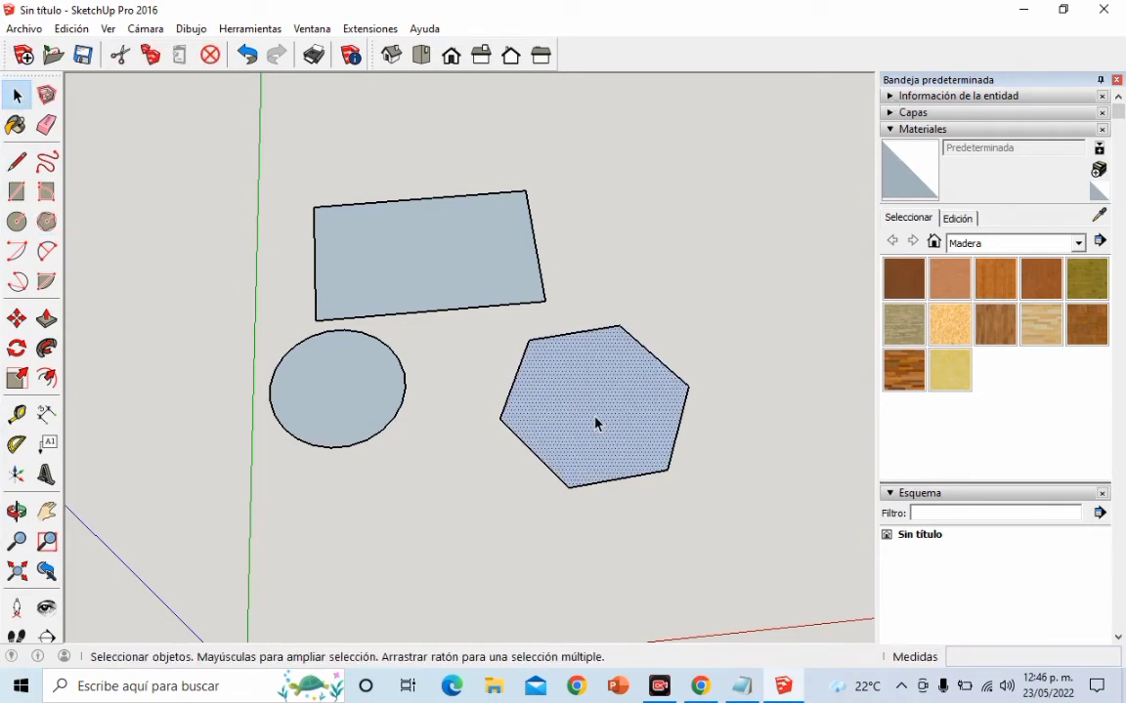
double_click(595, 423)
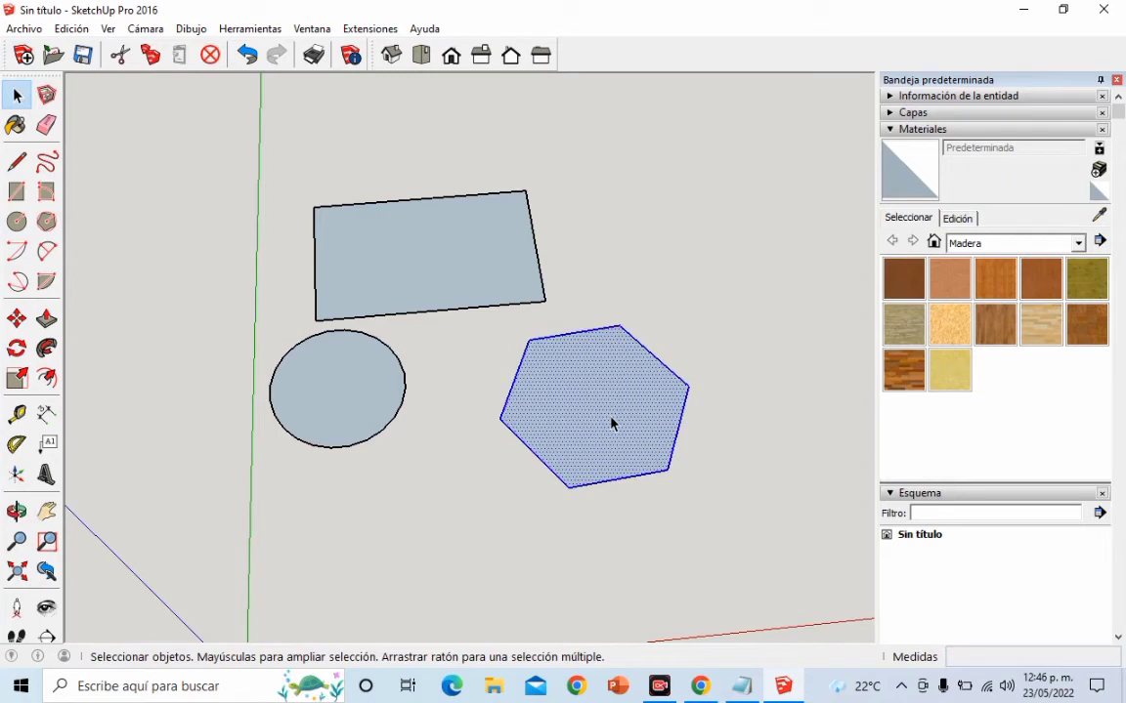
click(719, 239)
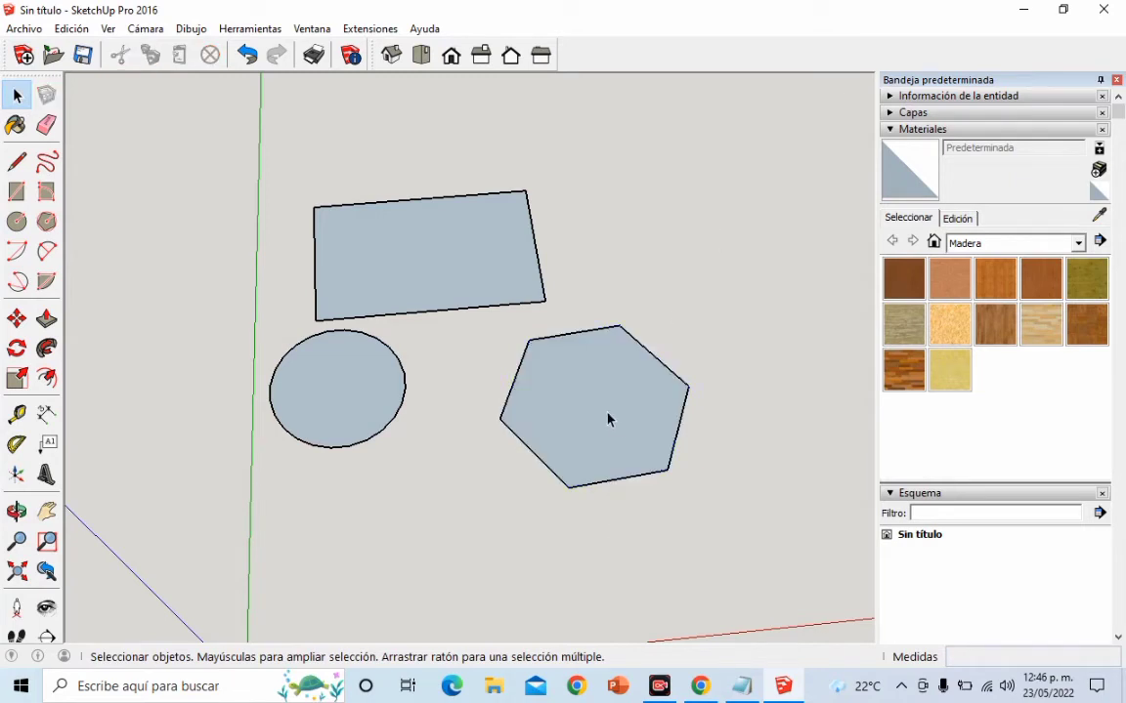
click(598, 400)
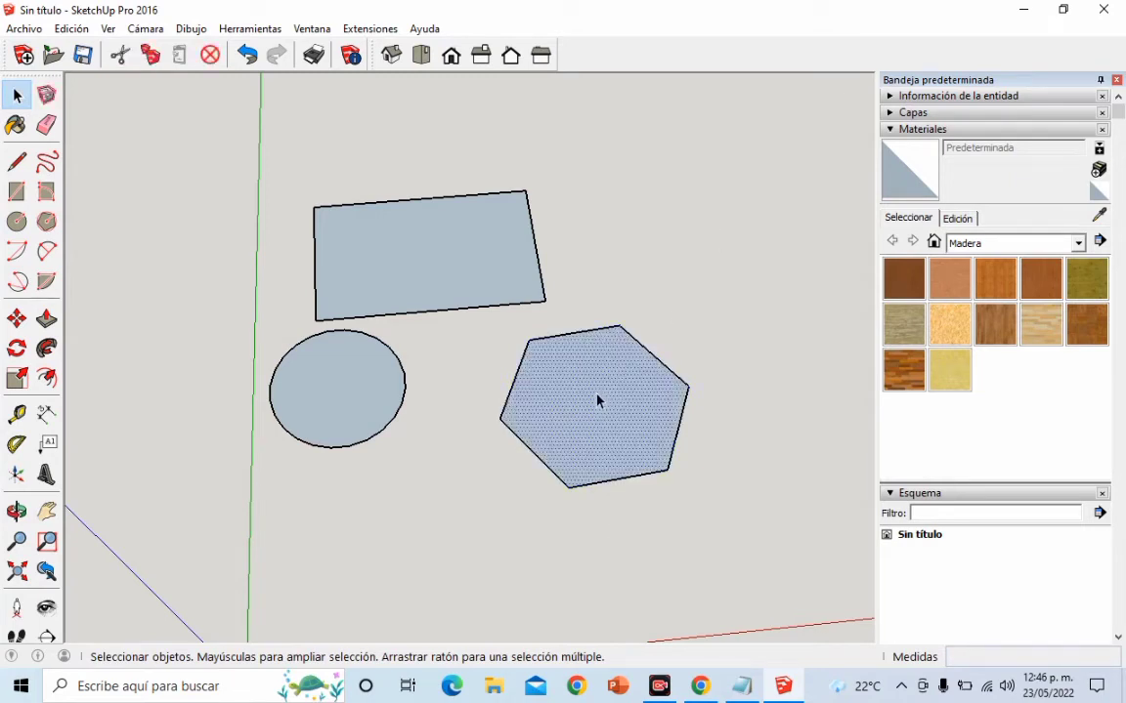
click(584, 337)
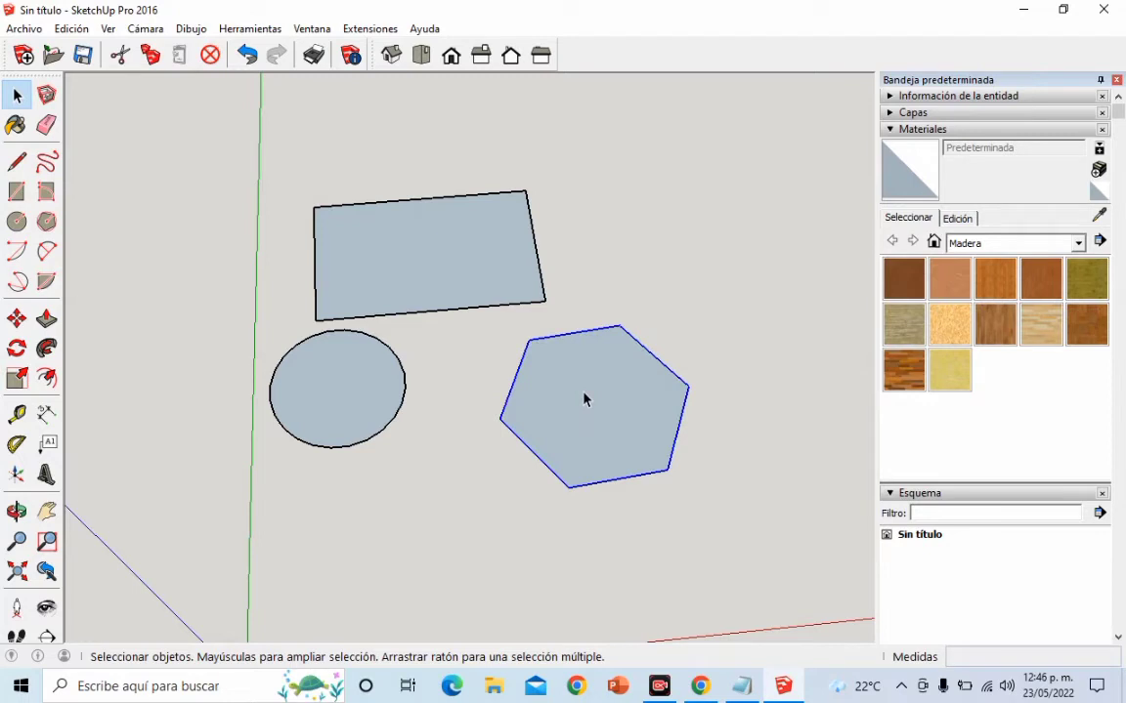
double_click(584, 399)
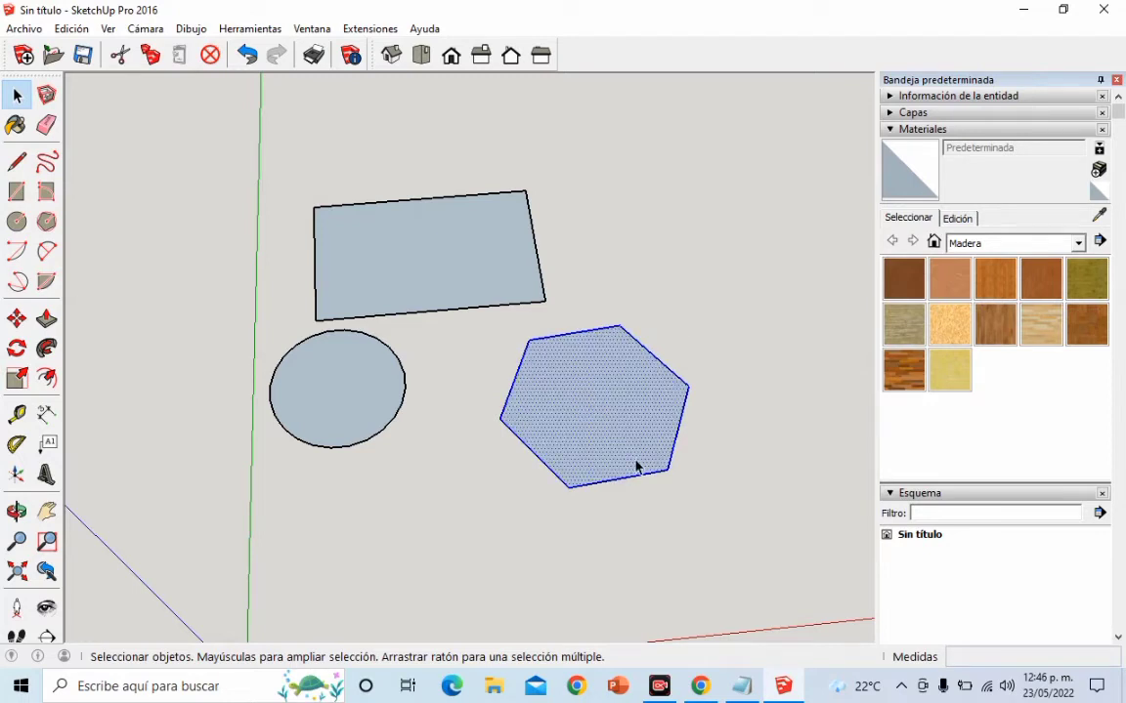
click(890, 96)
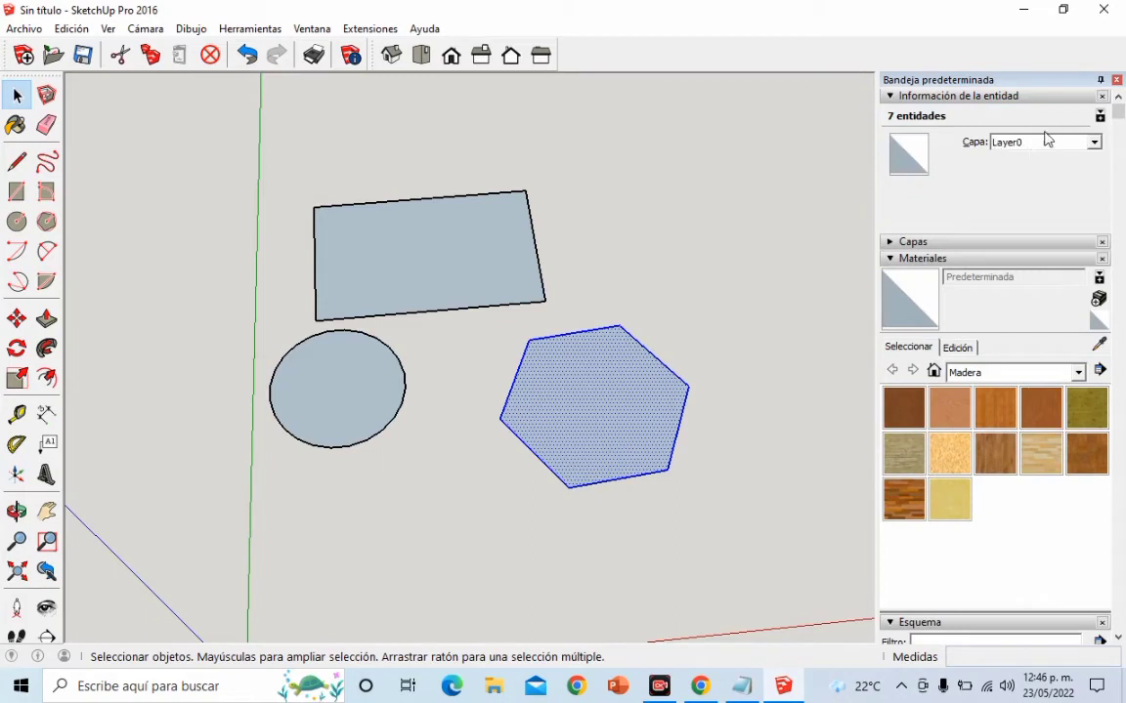
Change the hexagon's segments from 6 to 8 in Entity Info, making an 888.8mm-radius octagon
click(615, 403)
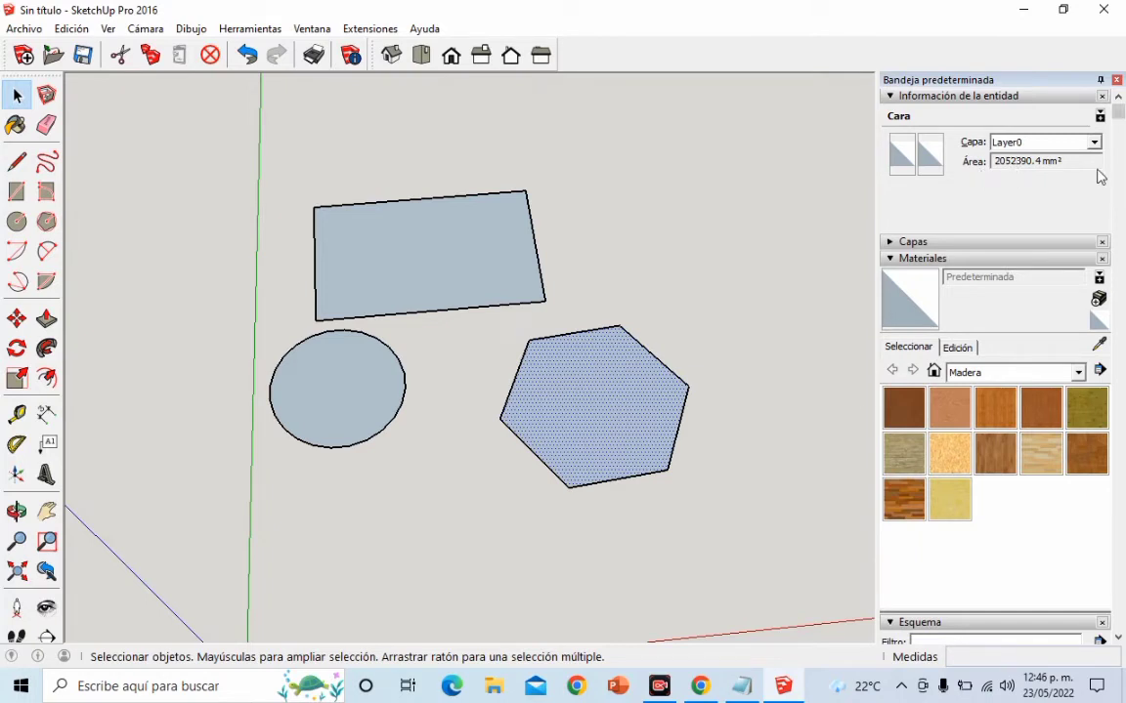
click(653, 361)
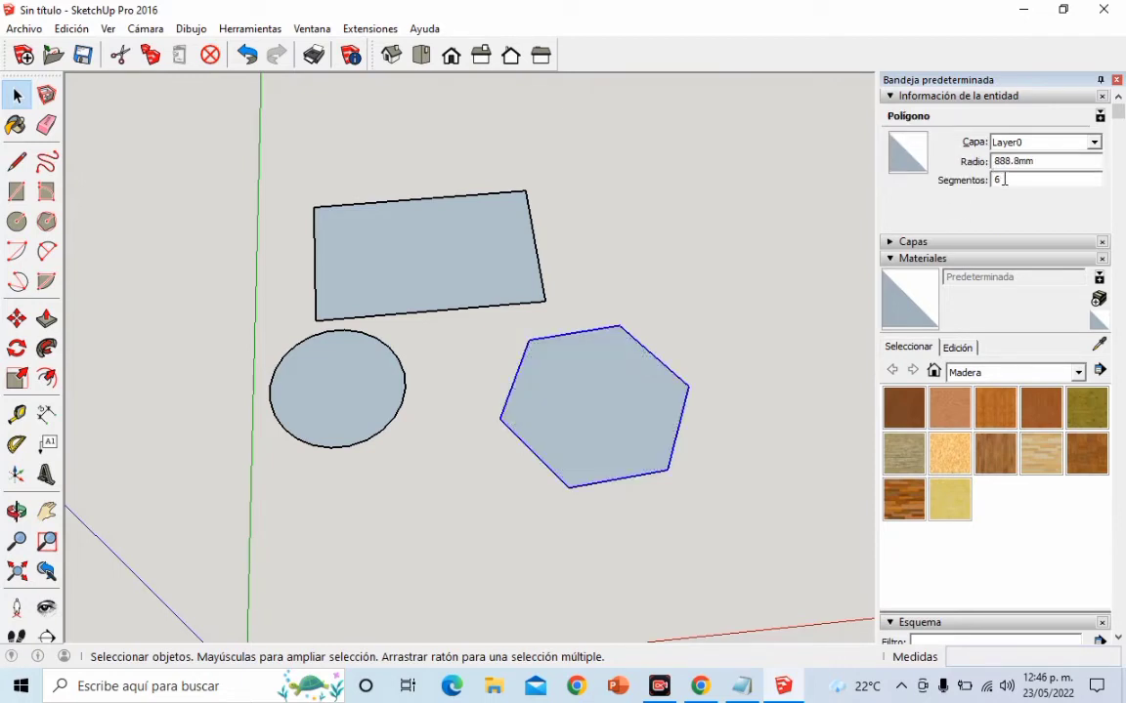
double_click(1003, 180)
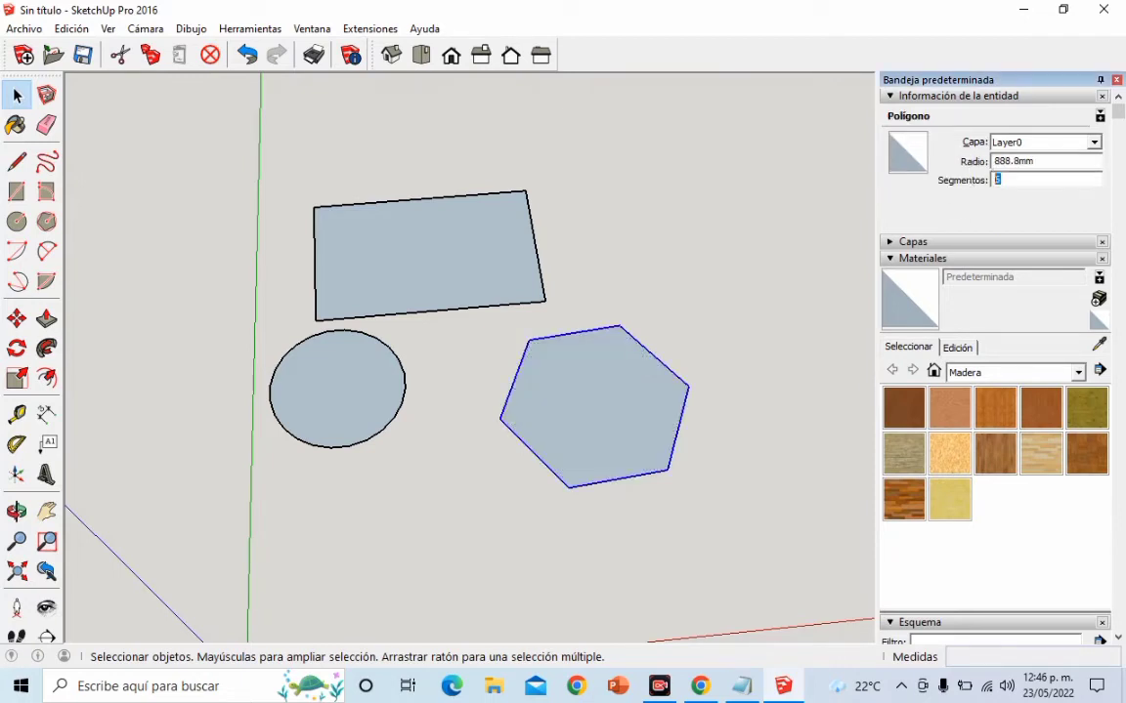
text(8)
key(Return)
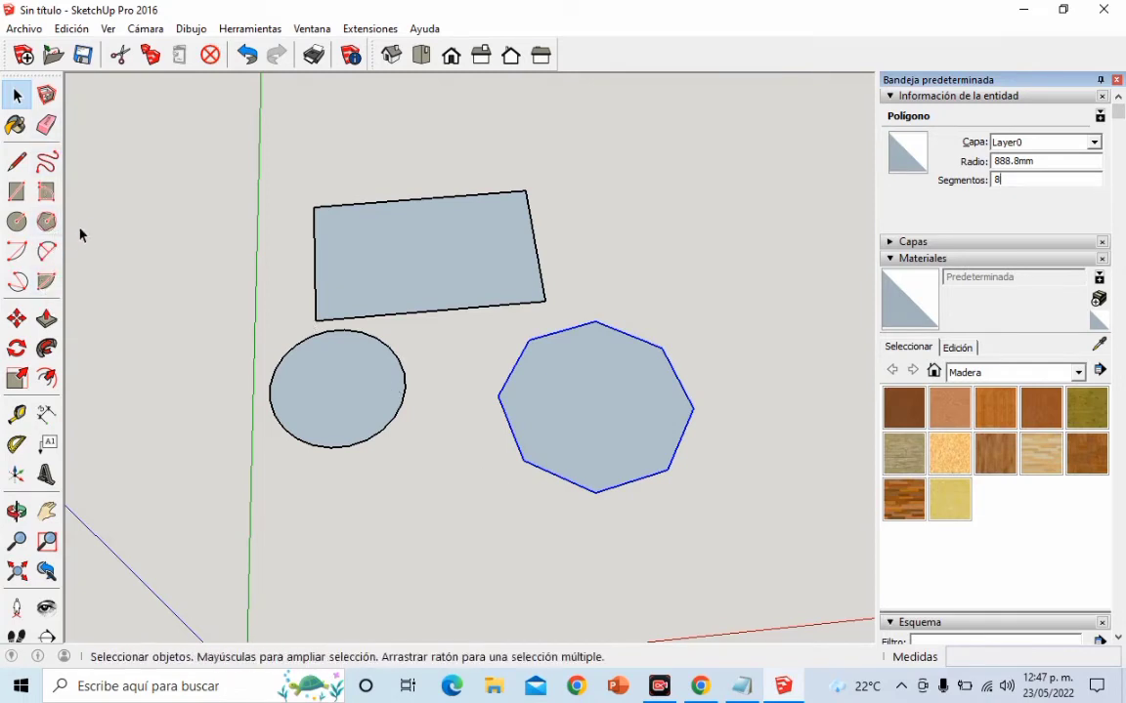
Draw a centre-point arc inside the rectangle, centred on its top-right corner from the top edge's midpoint
click(19, 252)
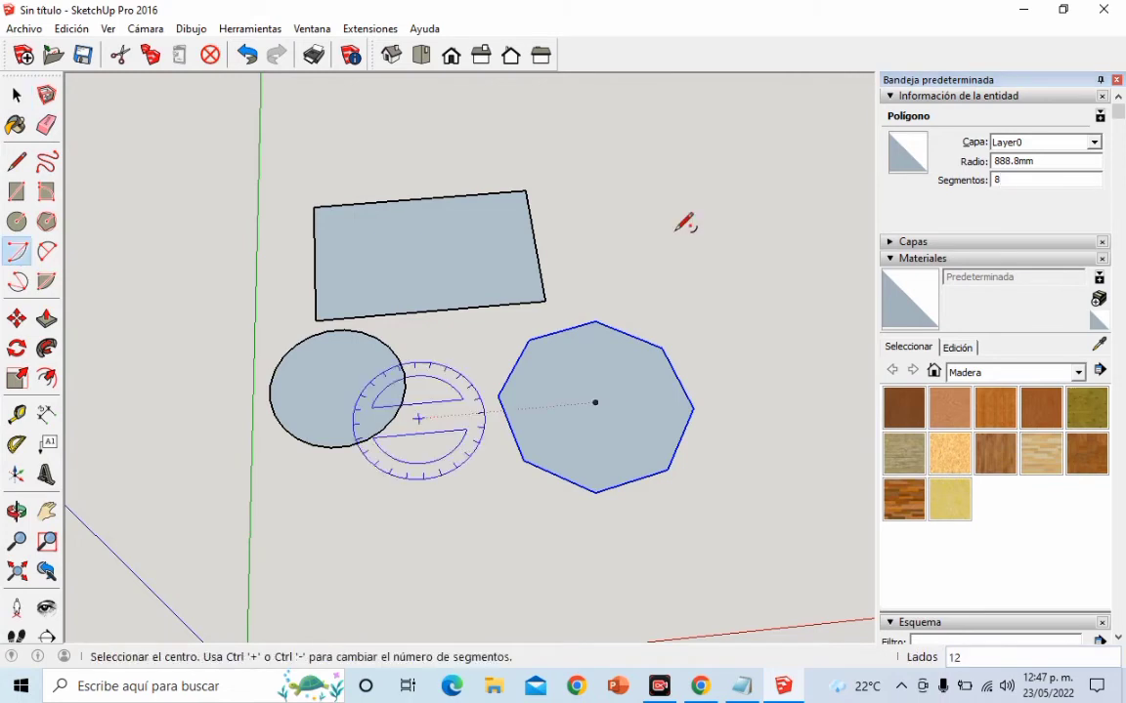
click(528, 189)
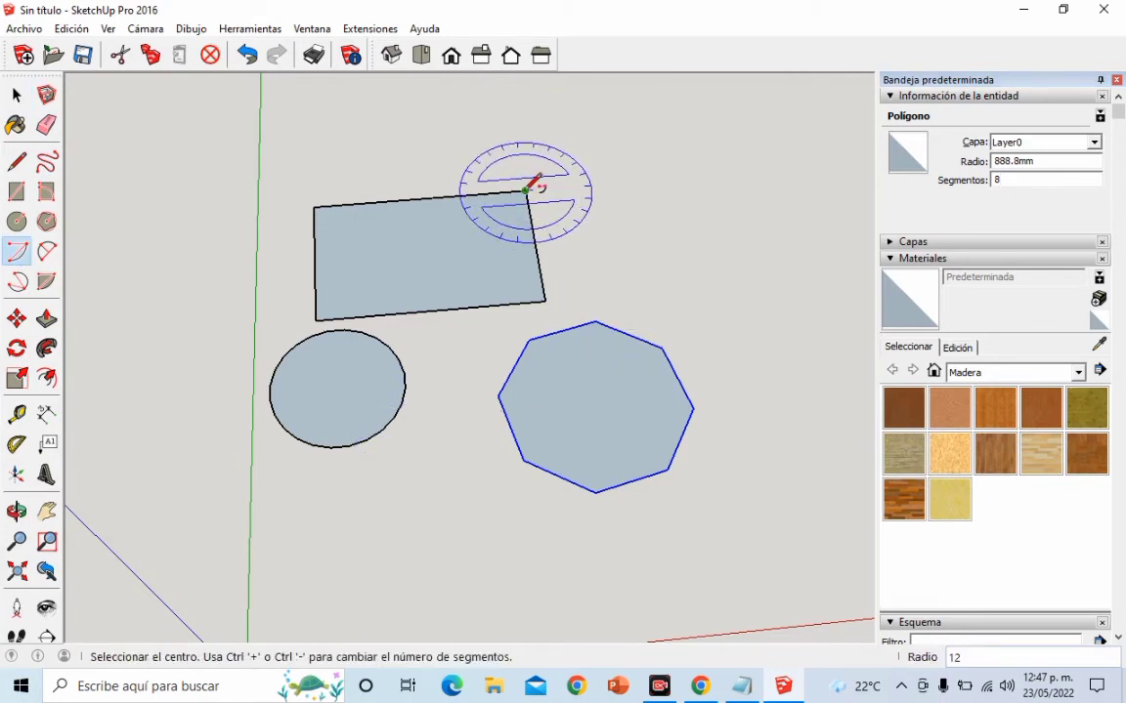
click(421, 198)
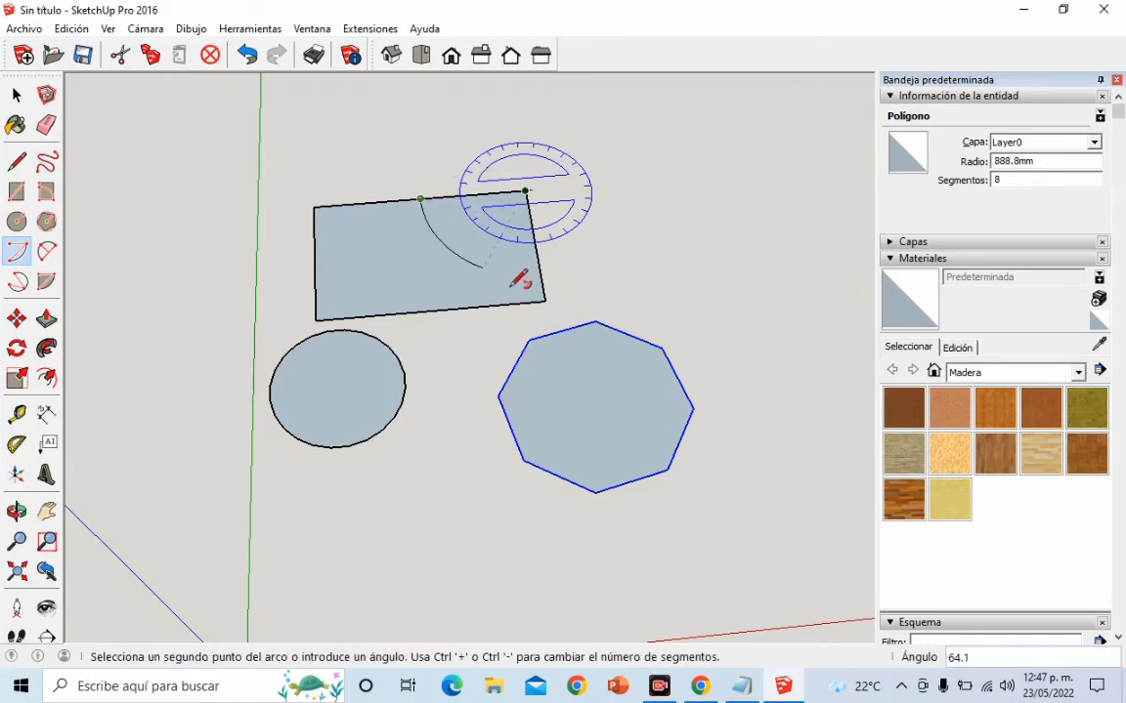
click(543, 278)
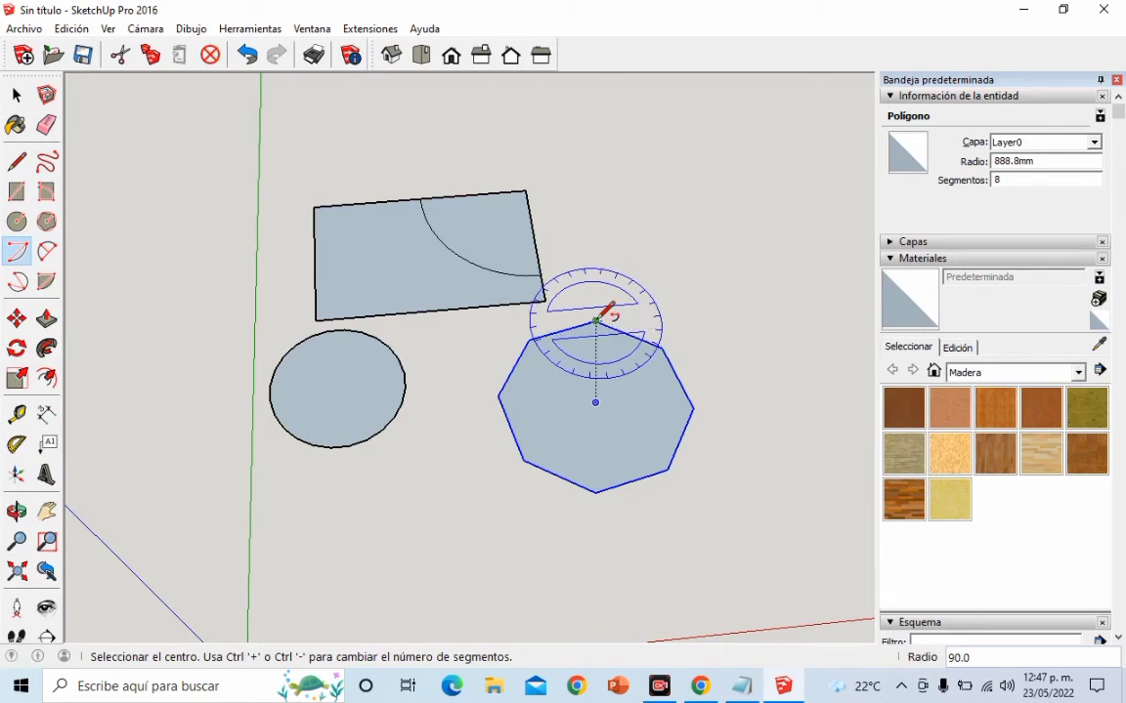
Draw an arc centred on the octagon's top vertex, radius to its centre, ending toward its right edge
click(595, 320)
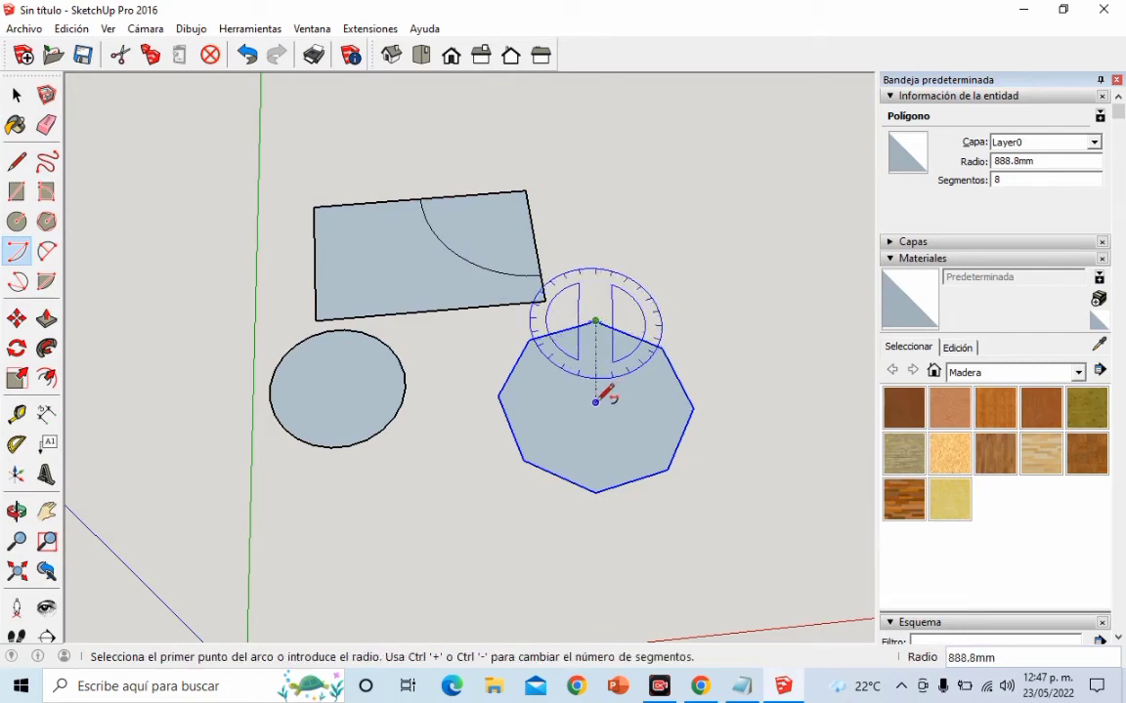
click(595, 402)
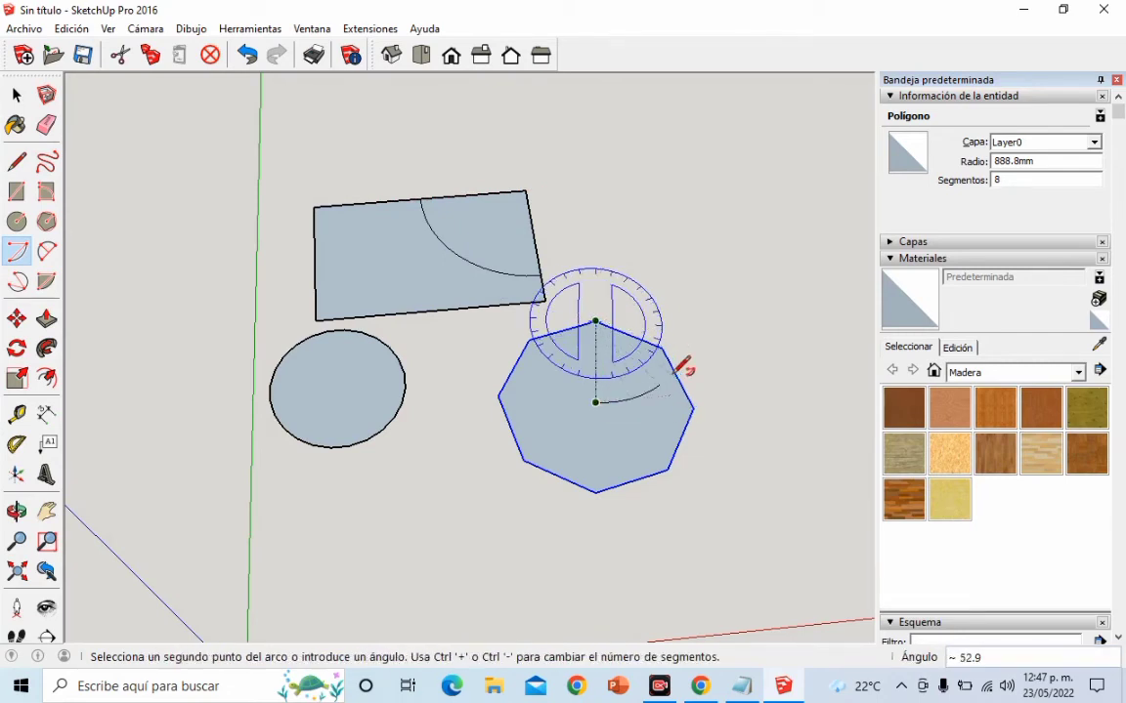
click(672, 376)
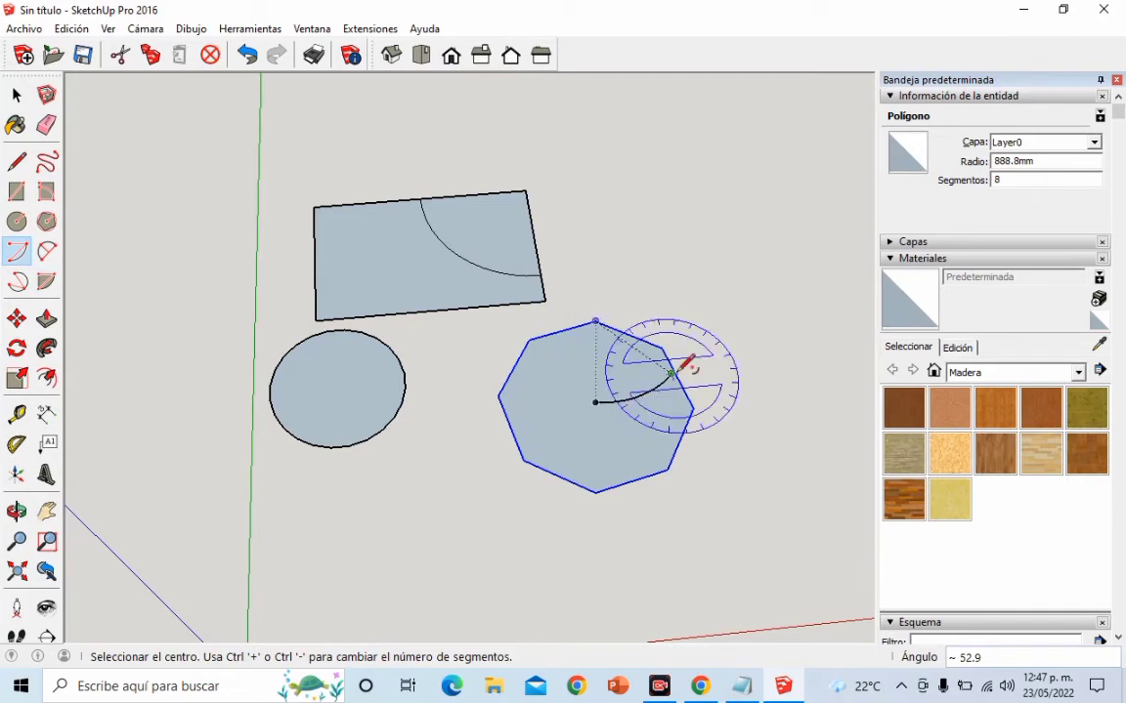
click(47, 252)
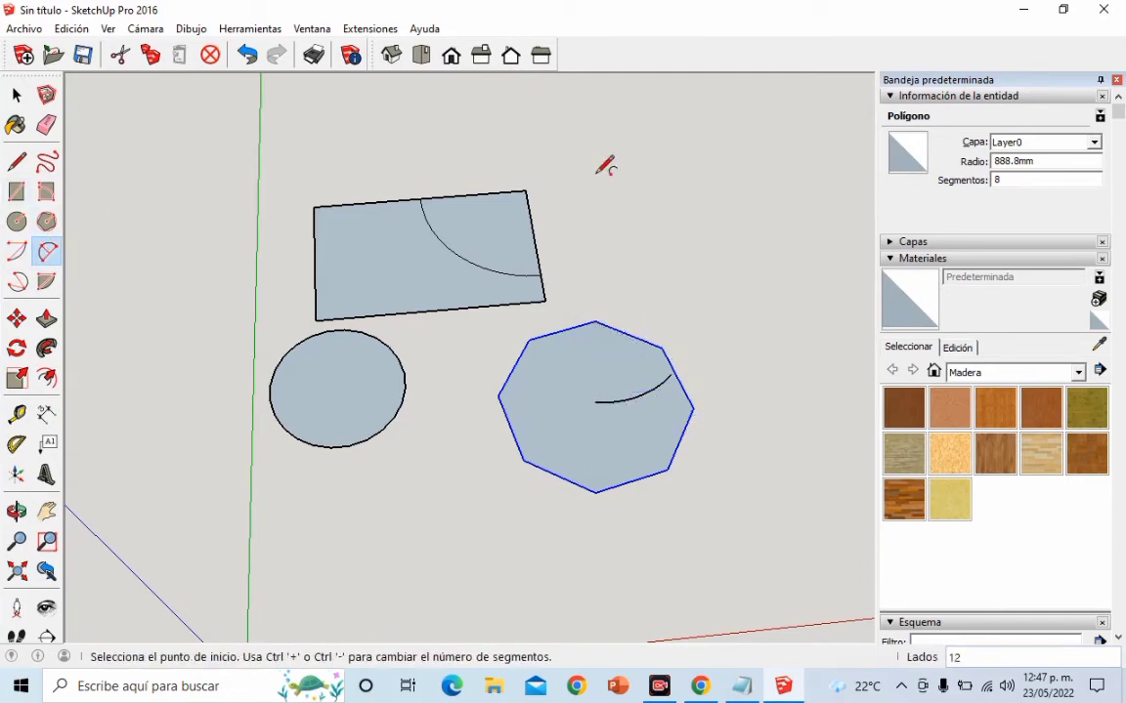
Draw a 2-point arc from the rectangle's top-right to top-left corner, bulging up into a semicircle
click(528, 191)
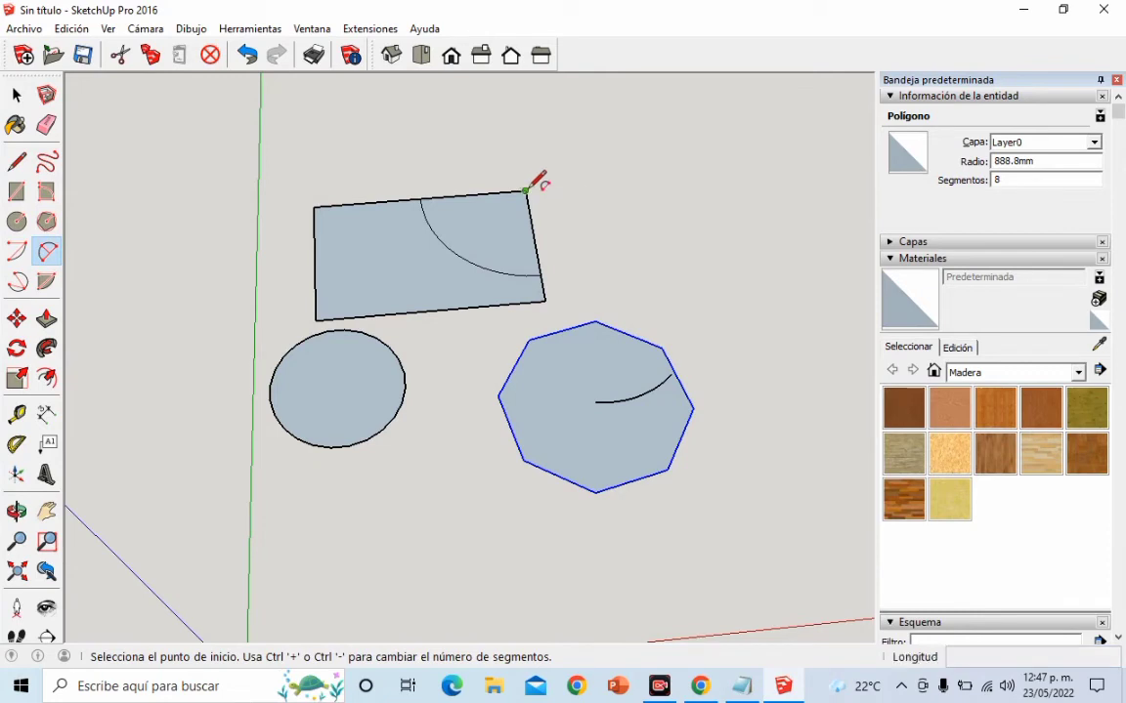
click(526, 191)
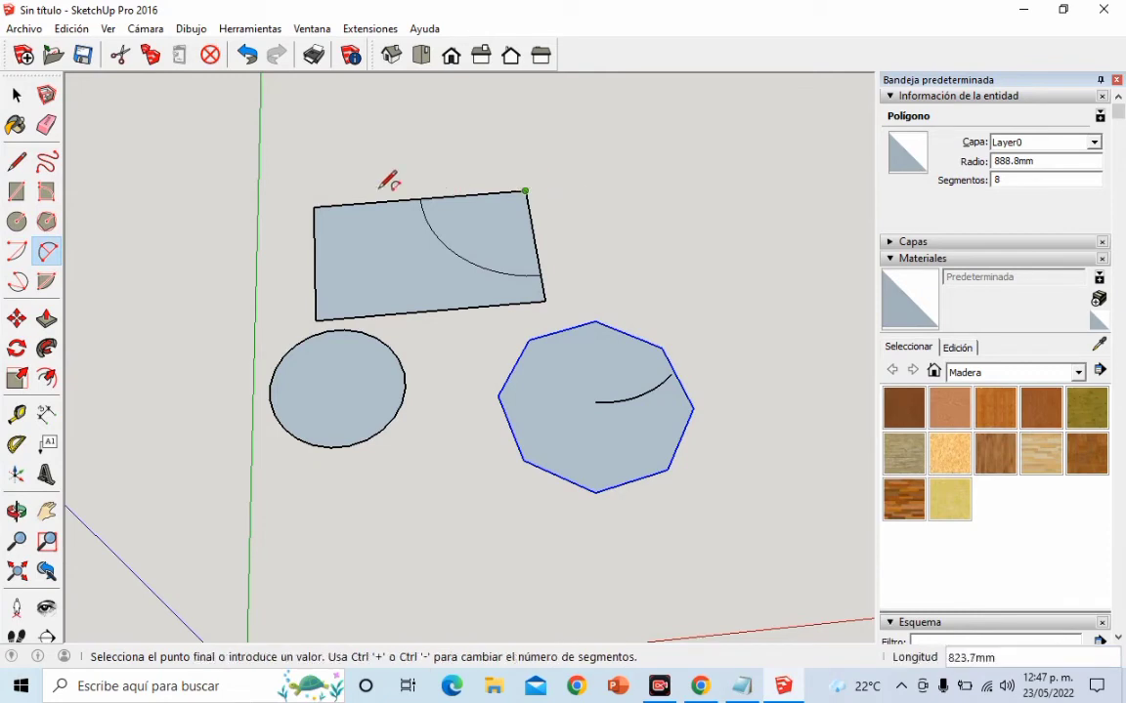
click(314, 206)
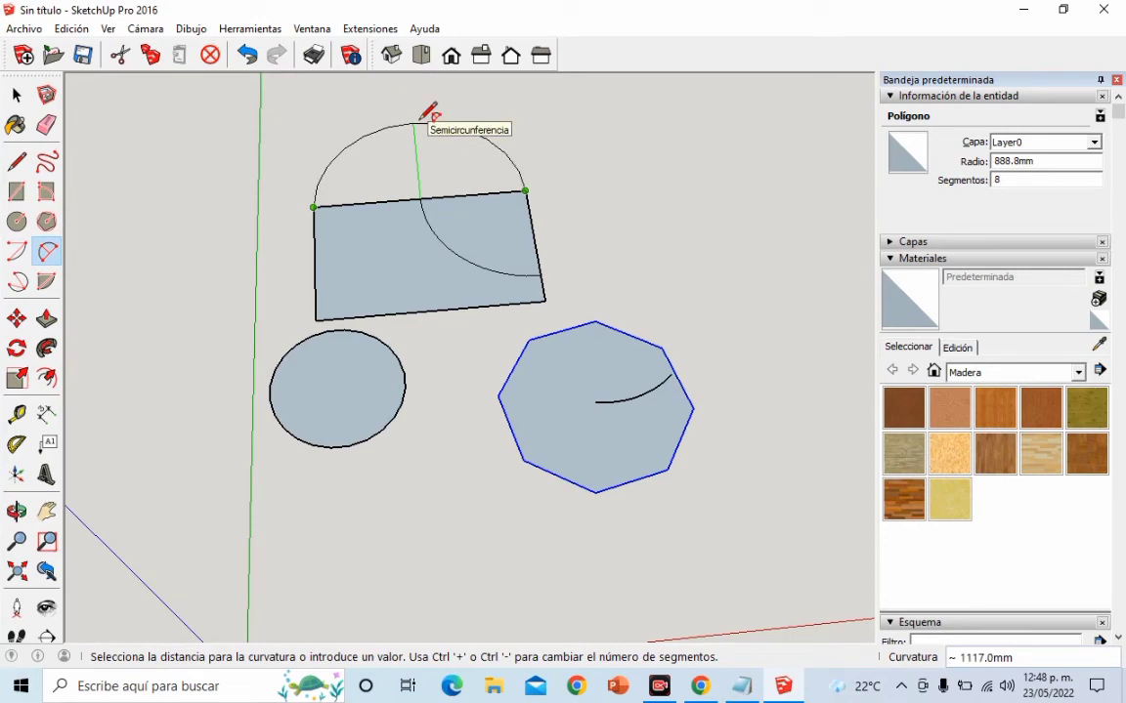
click(425, 117)
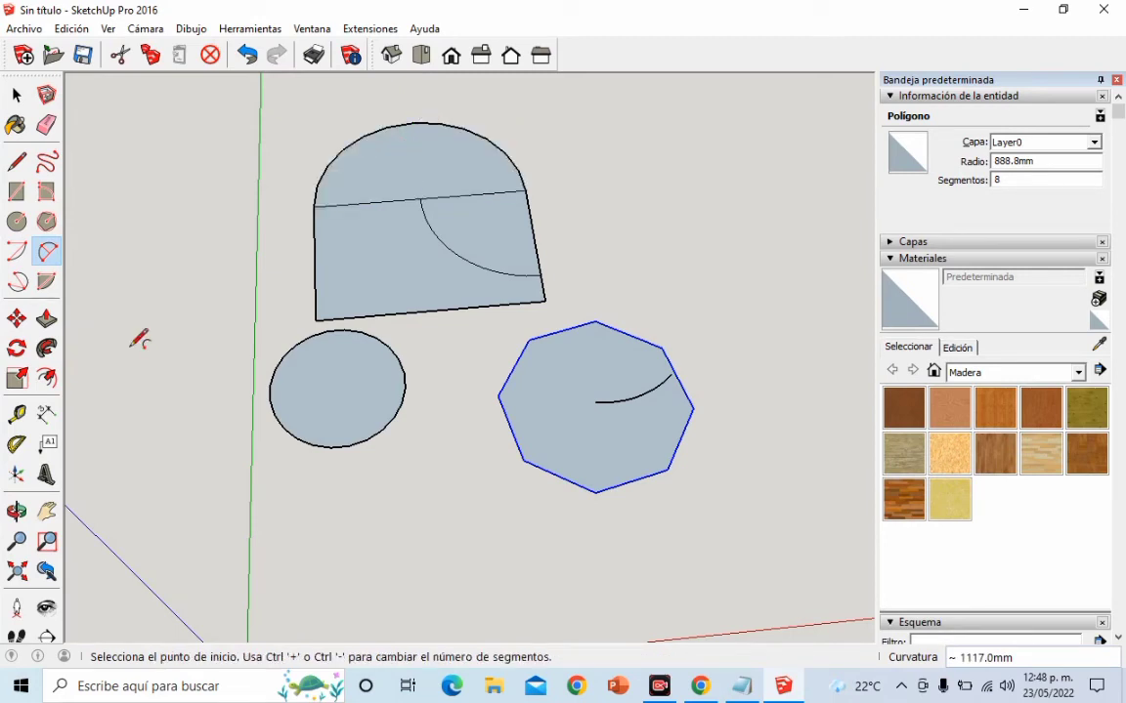
Draw a large open 3-point arc in the empty space to the right
click(18, 281)
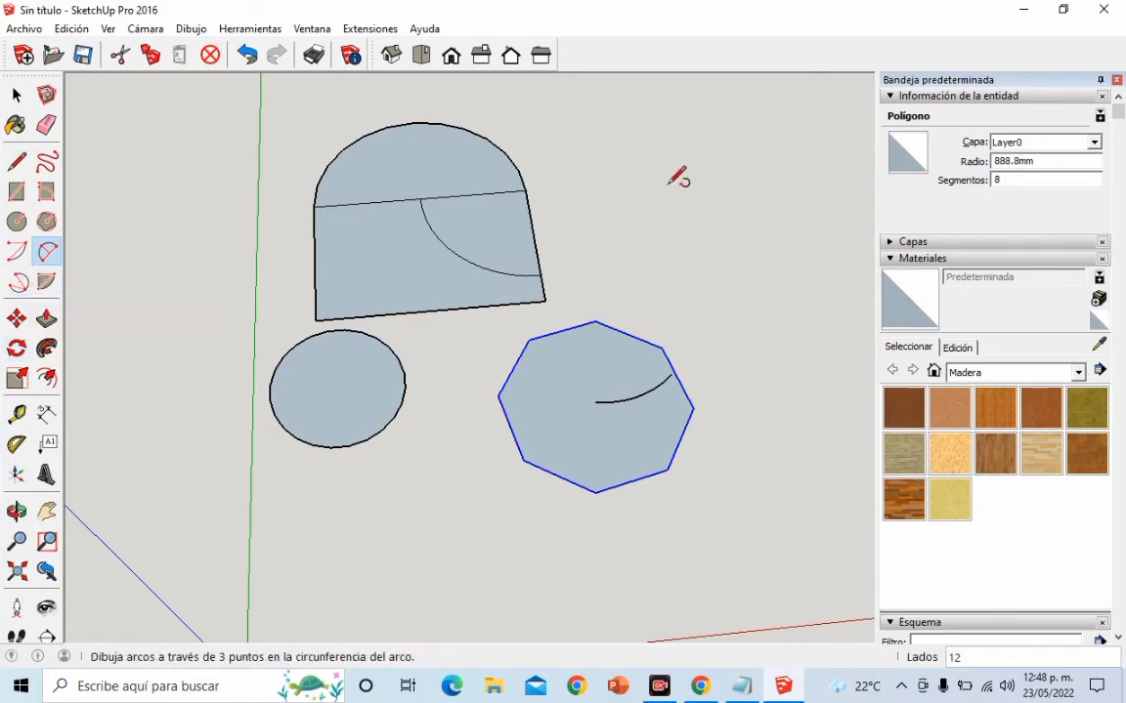
click(699, 135)
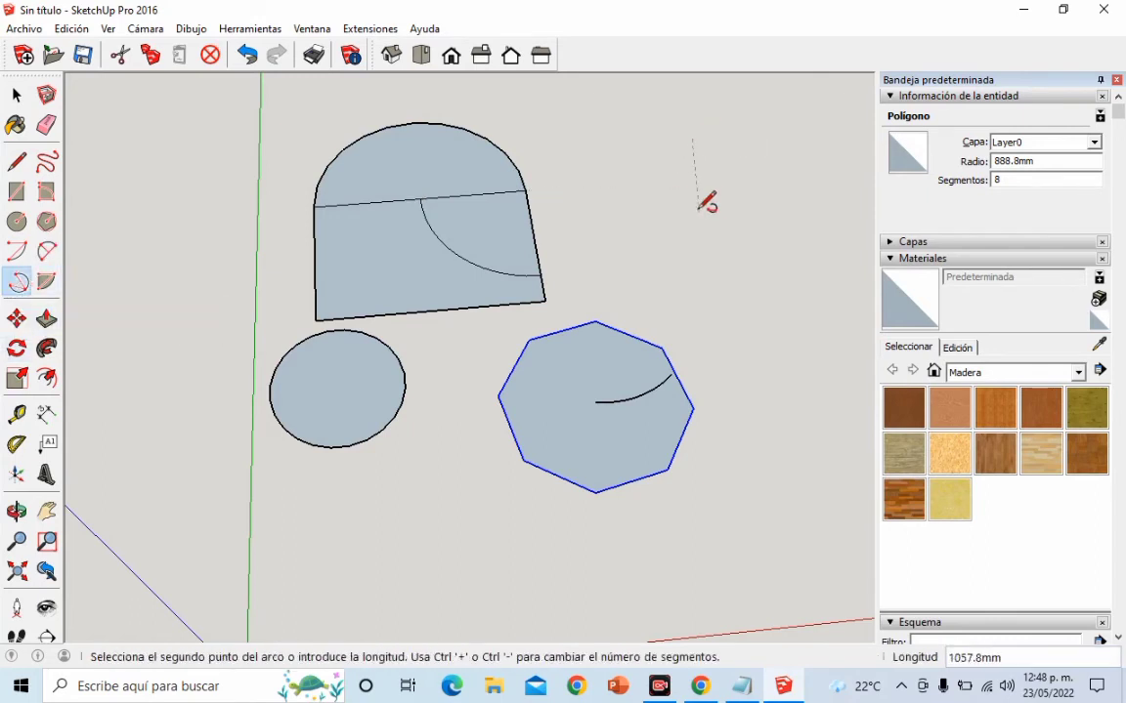
click(701, 285)
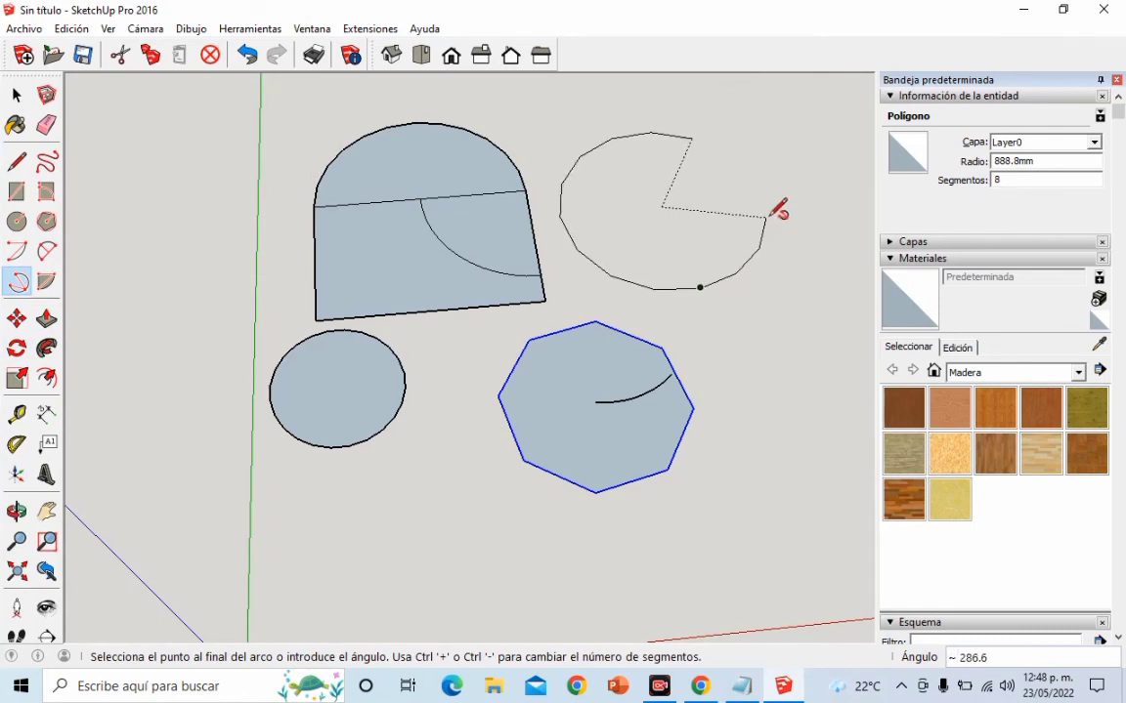
click(772, 214)
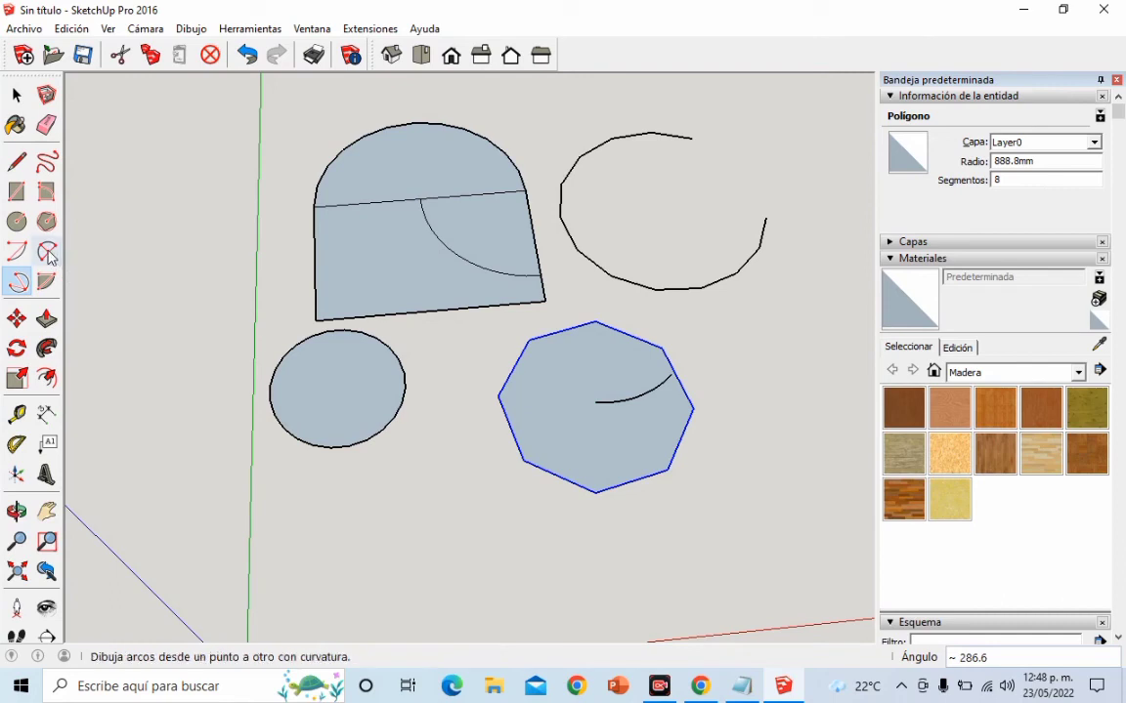
Draw a 3-point arc from the rectangle's top-left to bottom-left corner, curving out to the left
click(313, 207)
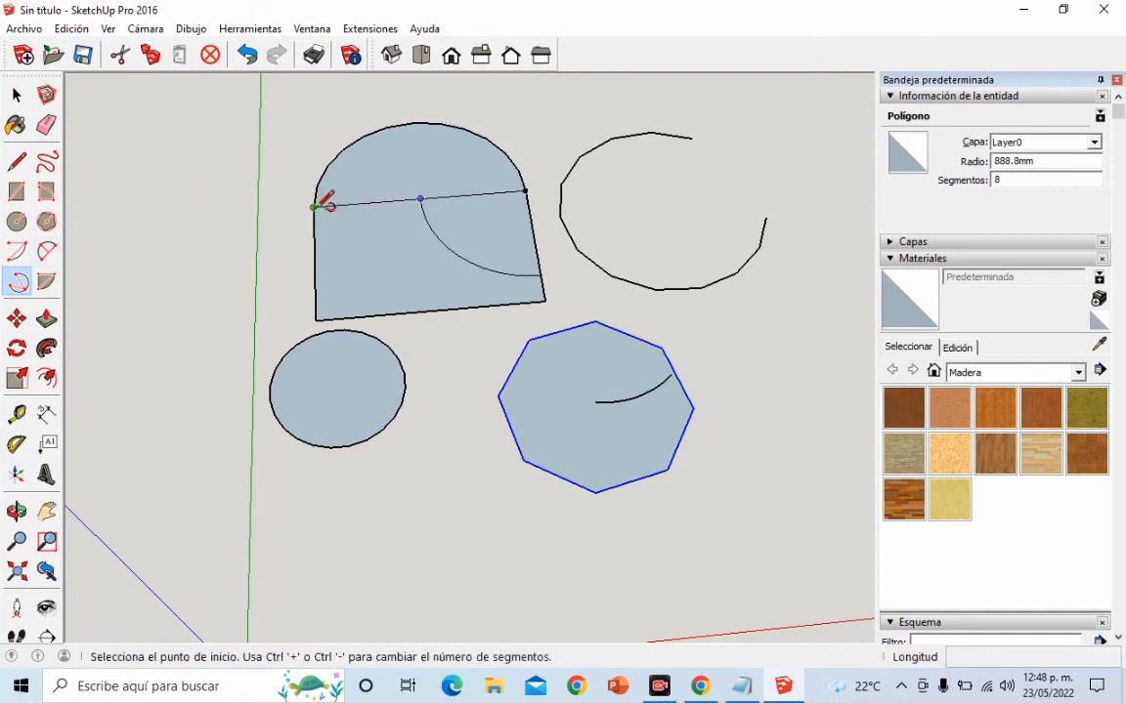
click(316, 319)
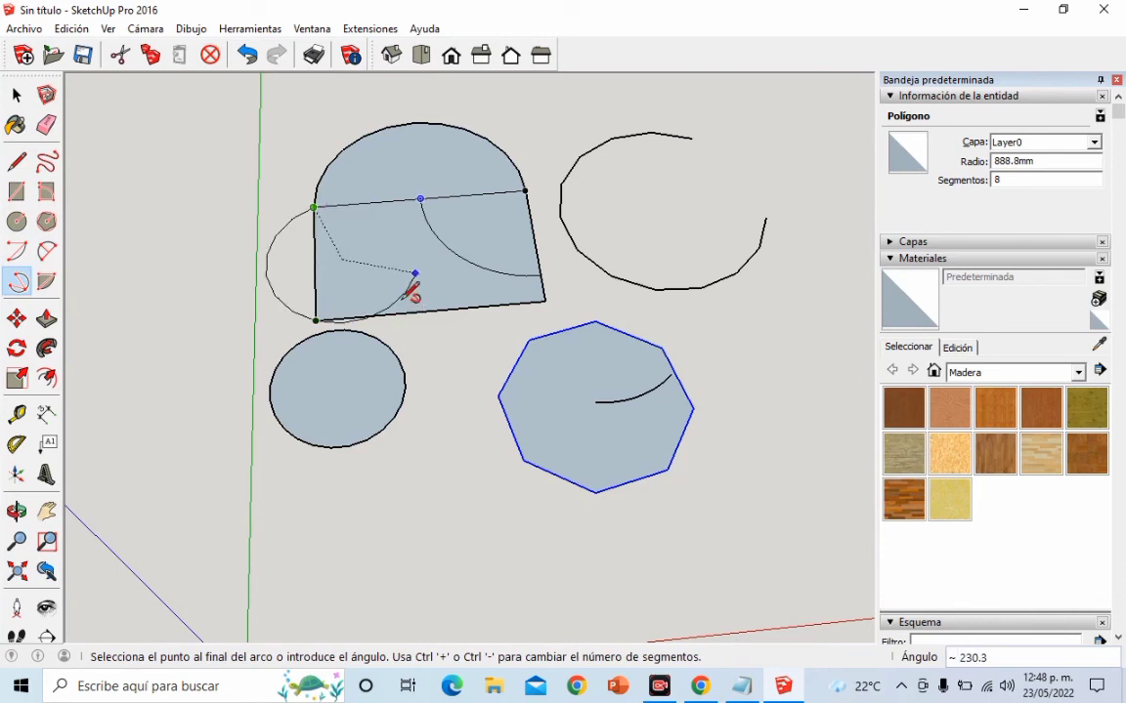
click(326, 314)
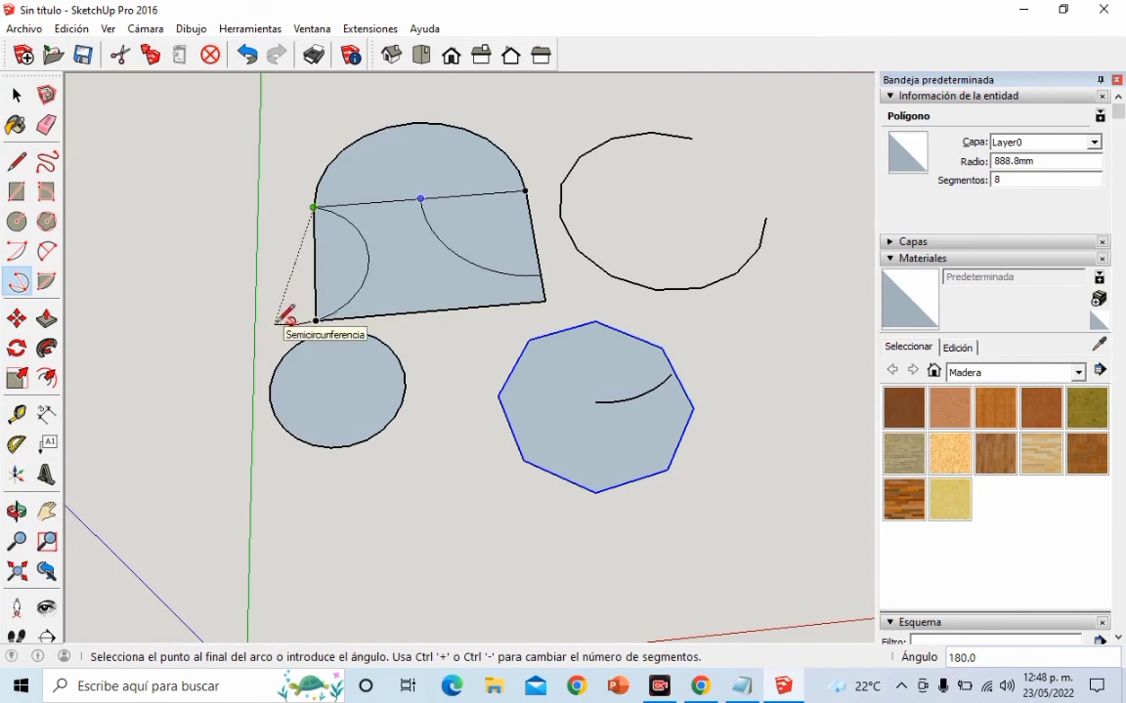
click(214, 269)
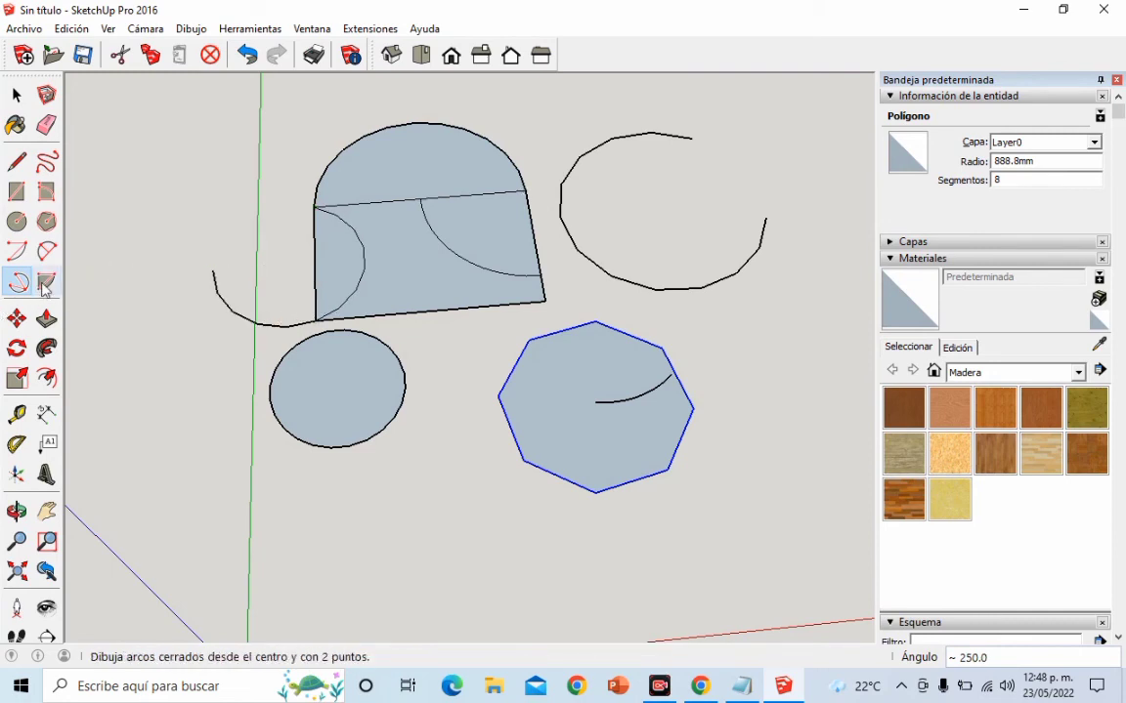
Draw a 90° quarter-circle pie sector below the circle, radius pointing up and sweeping right
key(g)
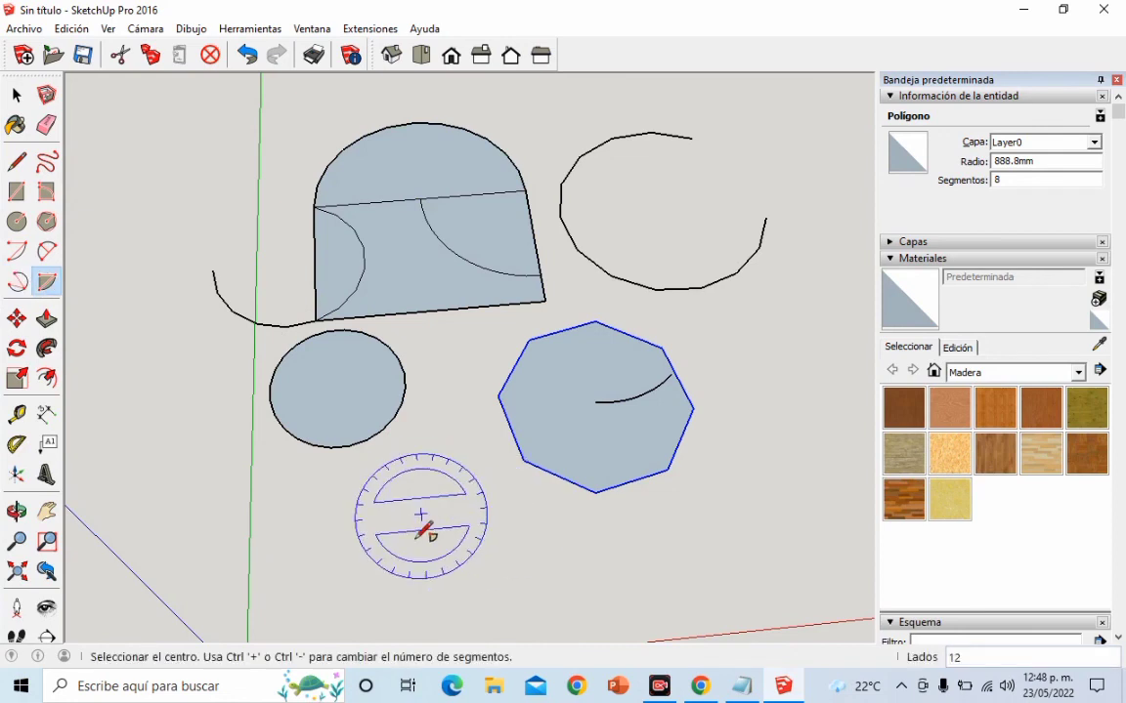
click(379, 563)
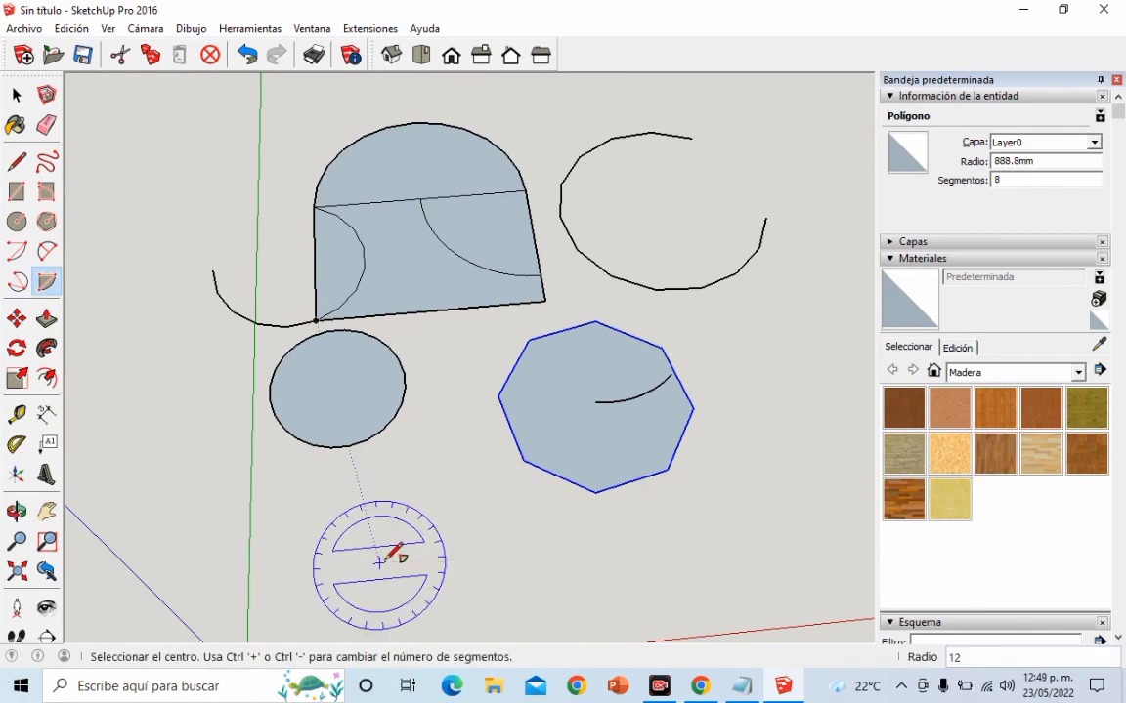
click(378, 563)
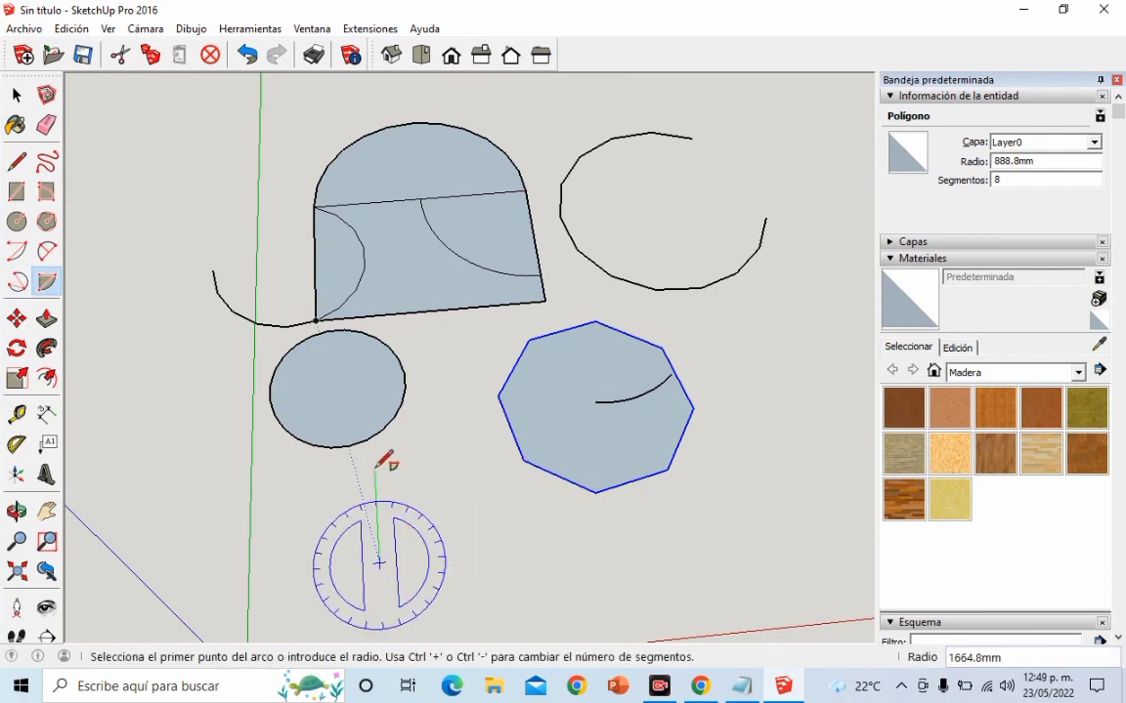
click(375, 482)
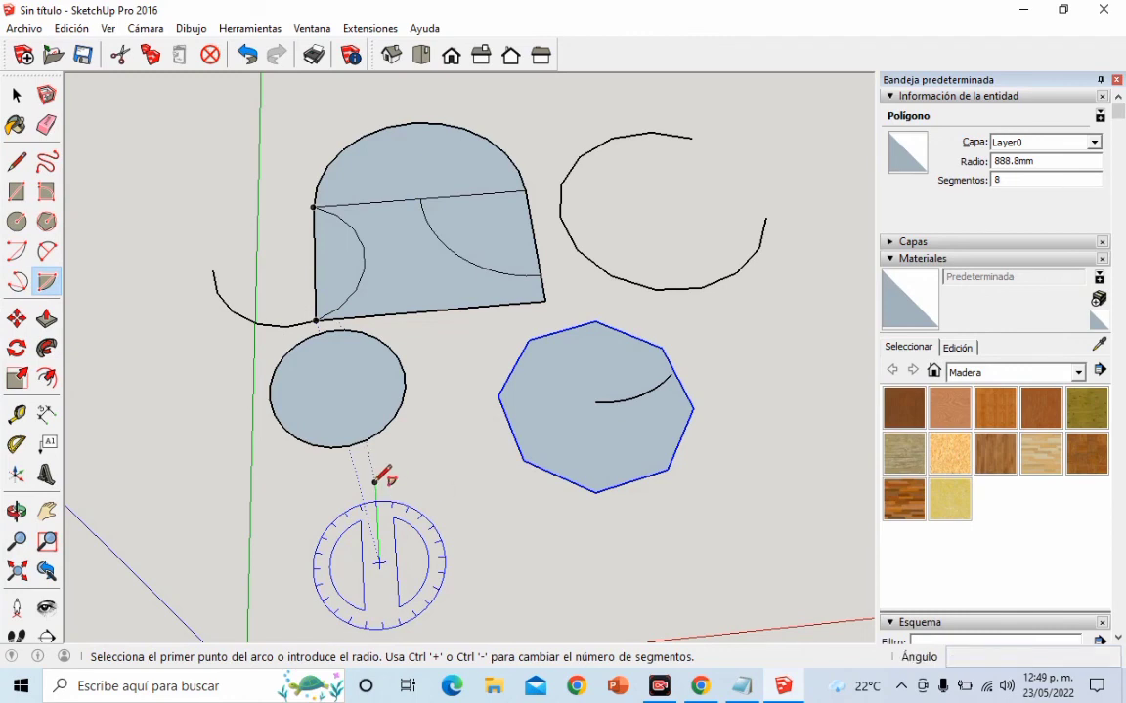
click(375, 482)
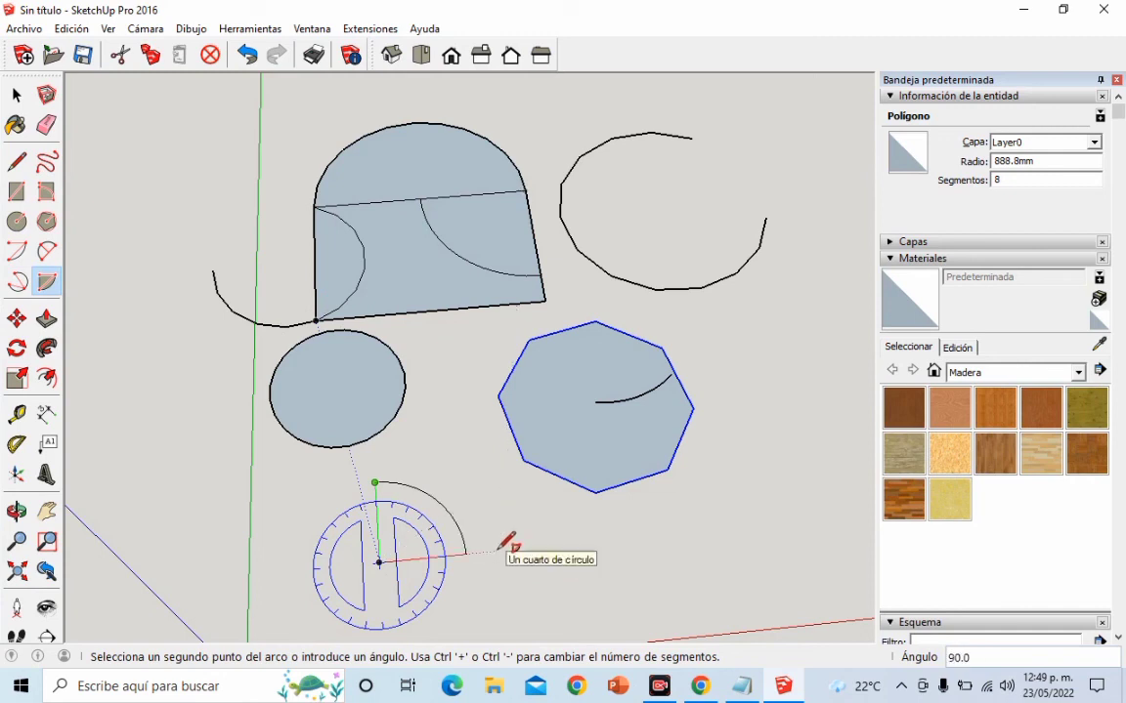
click(507, 543)
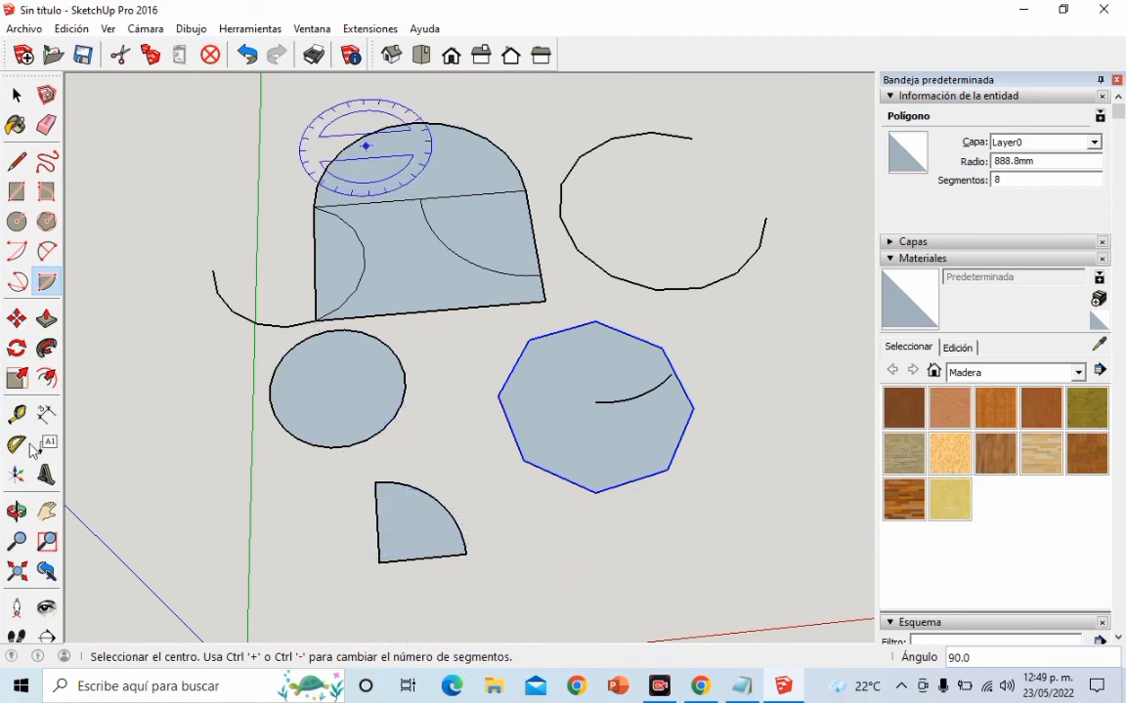
Activate the Eraser tool with the E shortcut
key(e)
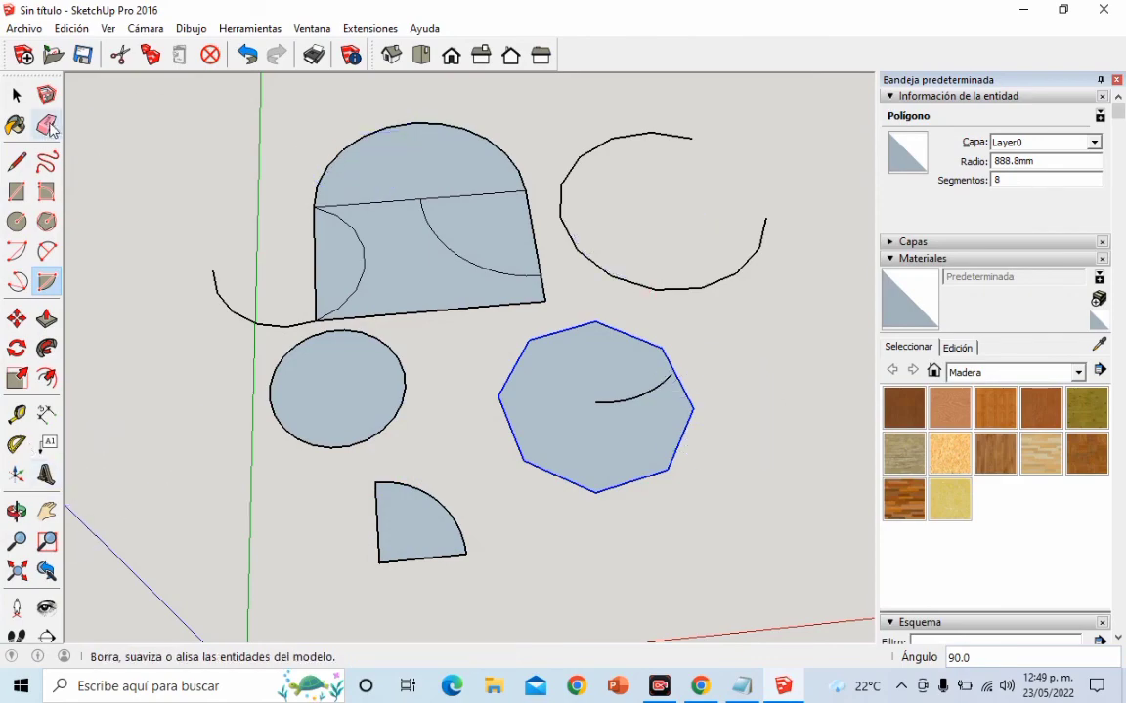